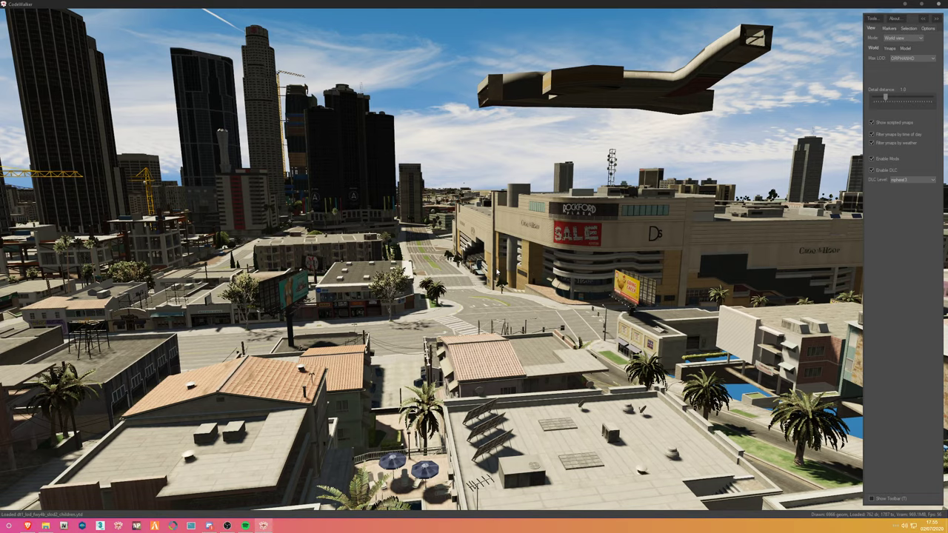
Step: Fly the camera over the city streets and along the wide road toward the hills to examine the world view
drag(461, 228, 566, 216)
drag(490, 230, 497, 256)
key(s)
key(w)
key(s)
key(w)
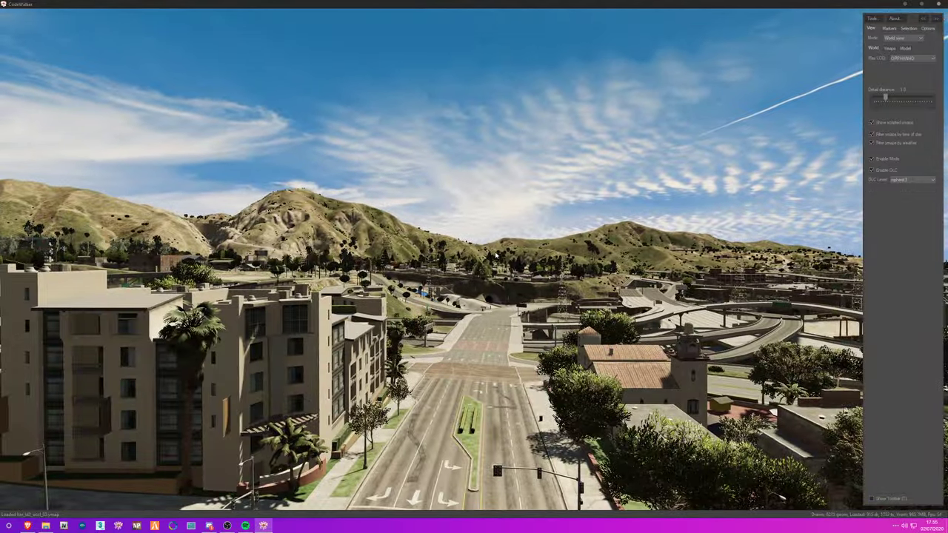
key(w)
drag(498, 254, 495, 266)
key(w)
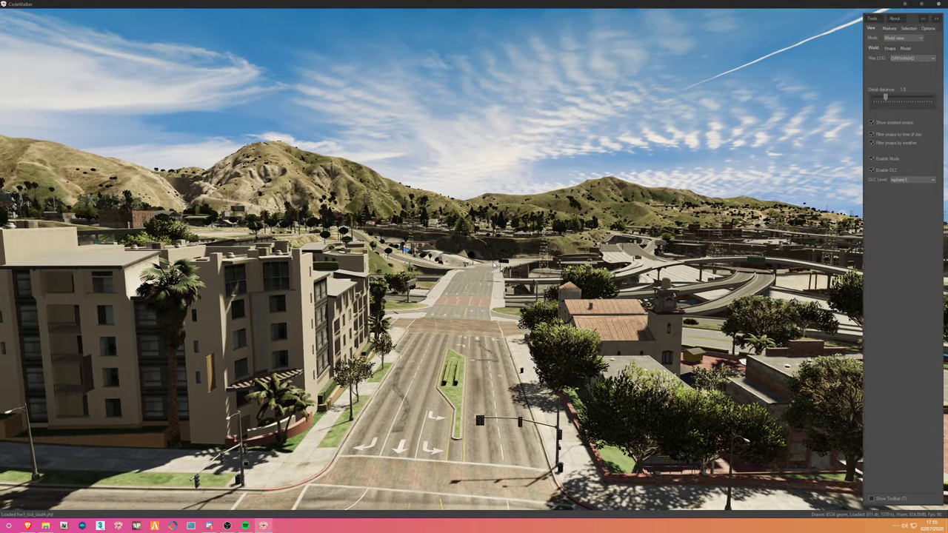
key(w)
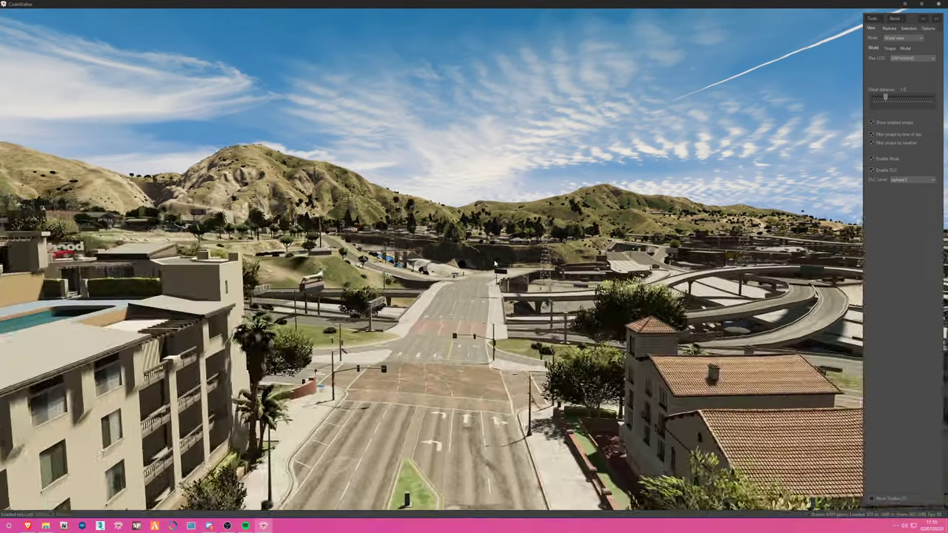
key(w)
Step: Fly the camera across the river and highways into downtown to examine the skyline and rooftops
drag(495, 264, 740, 259)
key(w)
key(w)
key(w)
key(w)
key(w)
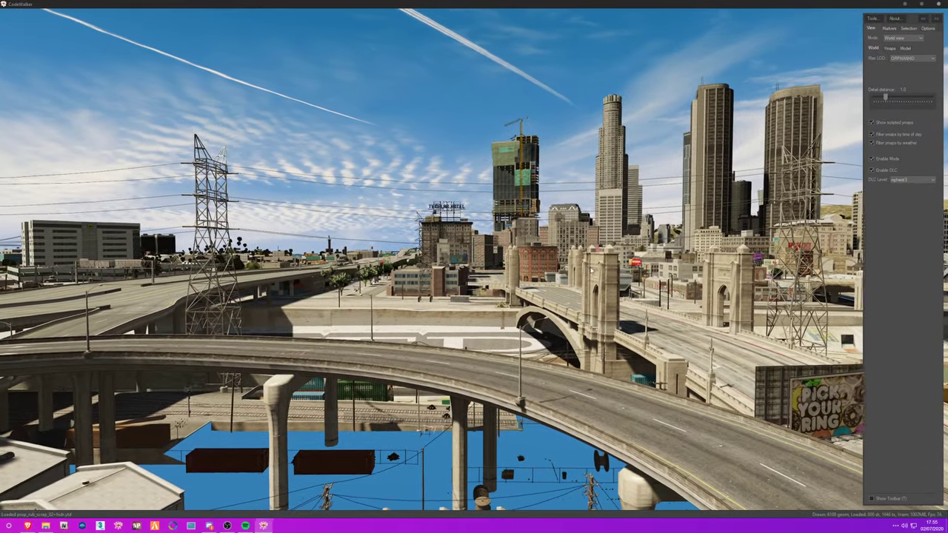
key(w)
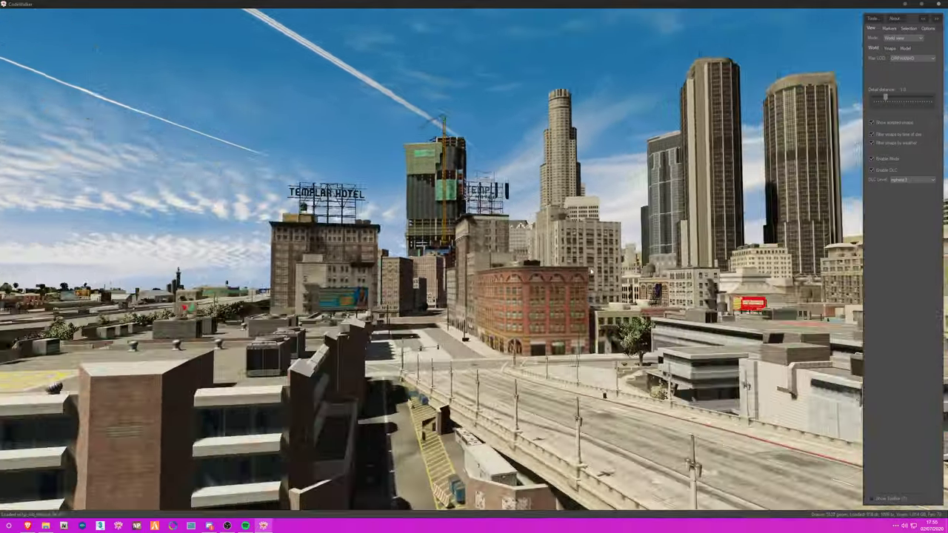
key(w)
drag(591, 272, 722, 289)
drag(567, 295, 530, 306)
key(s)
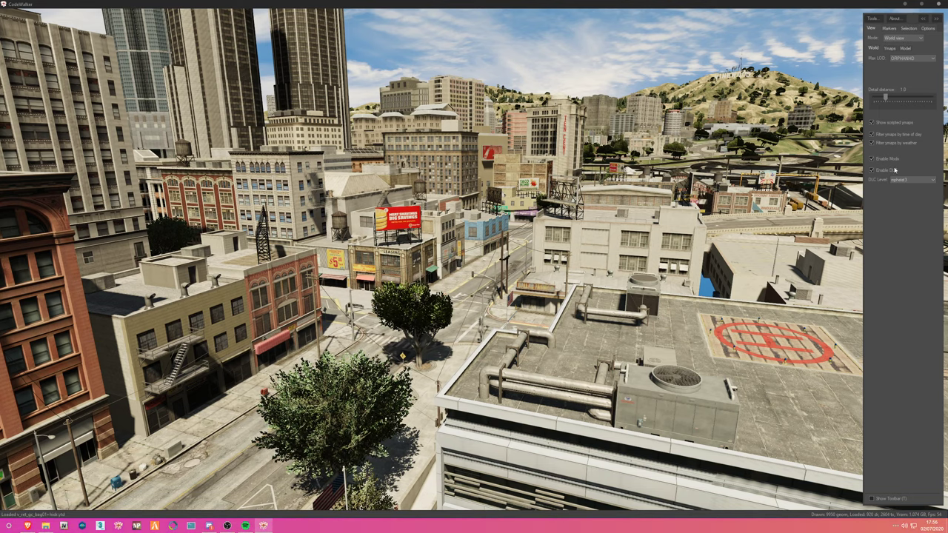
Step: Show the lighting options and move the time of day to about 19:26 over the downtown intersection
click(928, 28)
click(929, 38)
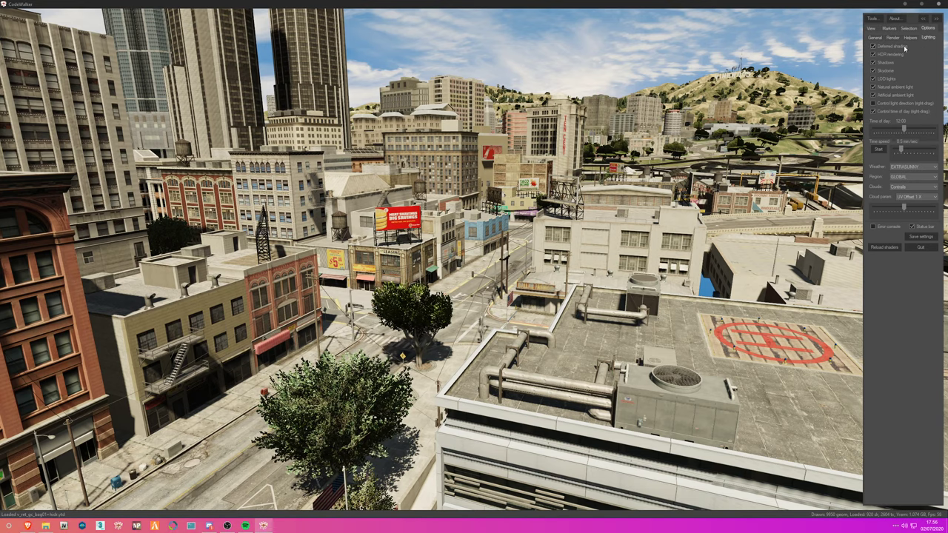
drag(579, 242, 579, 259)
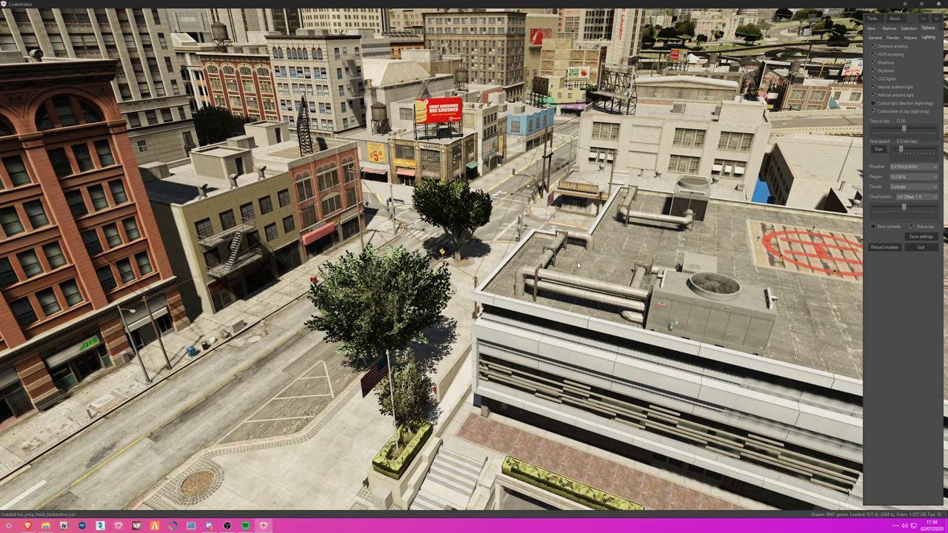
drag(578, 261, 545, 266)
right_drag(544, 266, 464, 283)
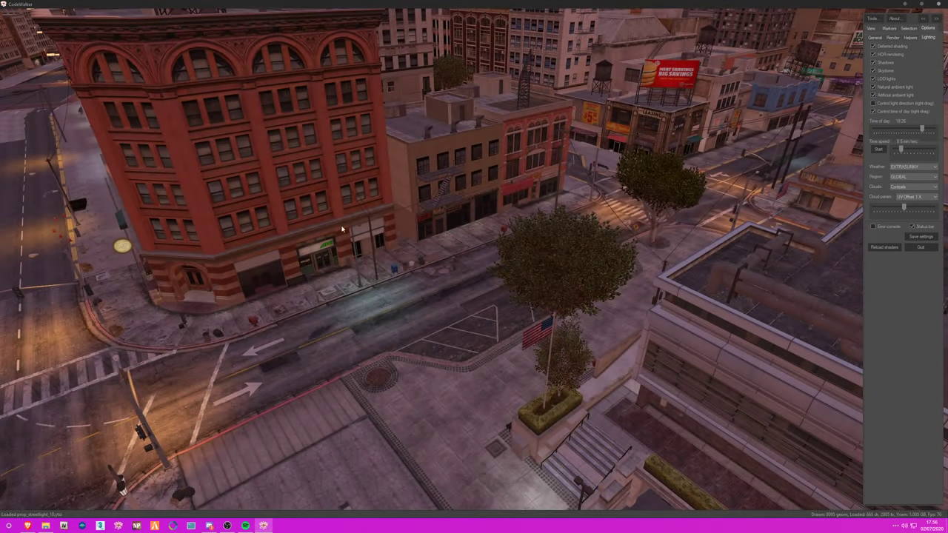
drag(342, 230, 302, 241)
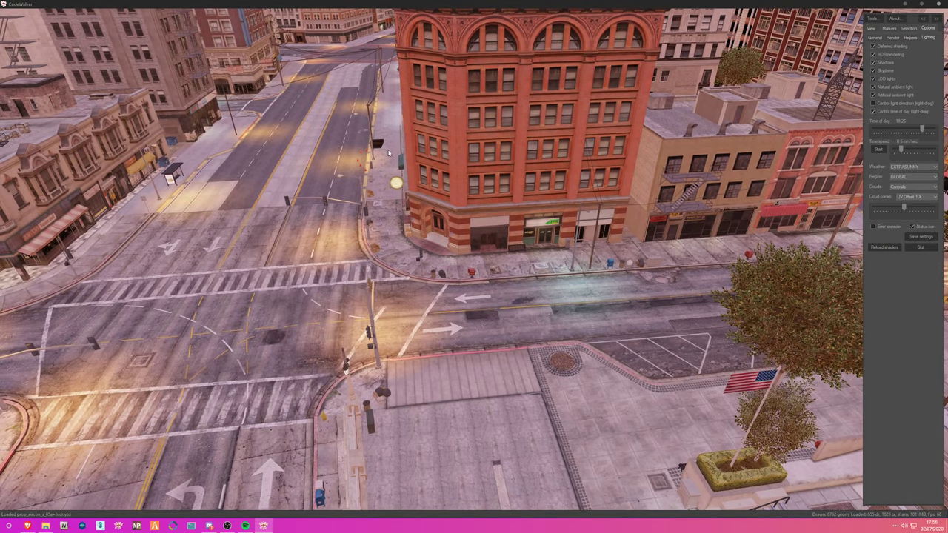
drag(563, 216, 531, 217)
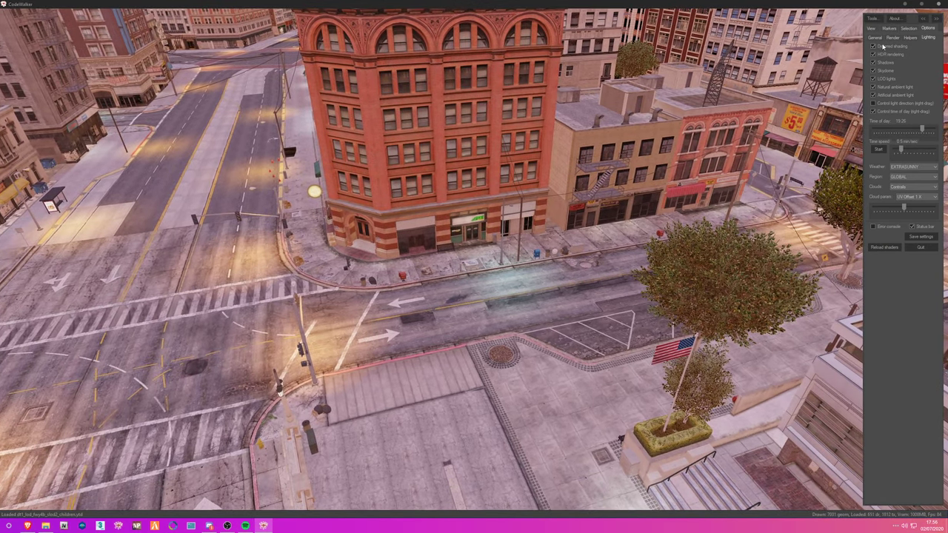
Step: Turn off deferred shading and advance the time of day to about 22:33 at the police station entrance
click(874, 46)
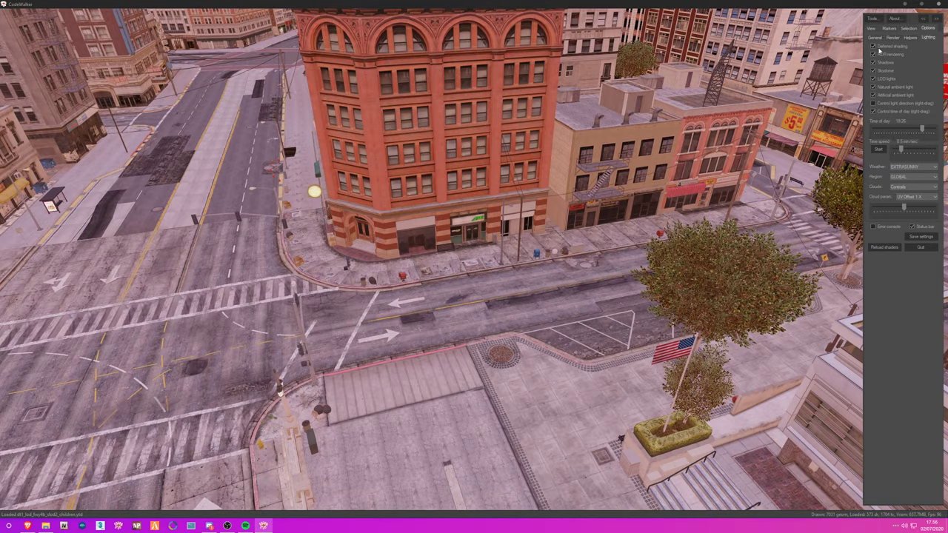
key(w)
drag(807, 215, 564, 213)
right_drag(564, 213, 597, 211)
drag(597, 211, 622, 224)
key(s)
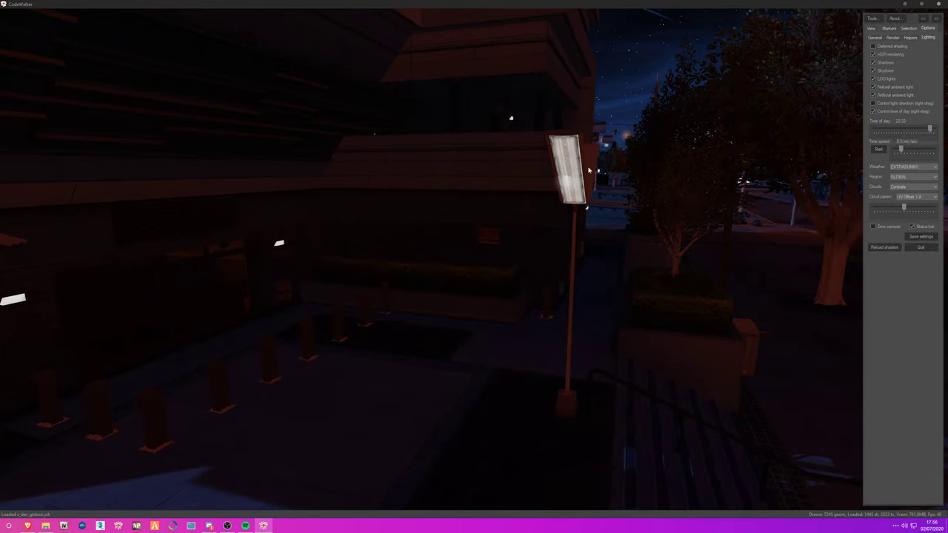
Step: Set the time of day to about 00:14 and enter the police station lobby
right_drag(690, 155, 667, 156)
drag(932, 130, 902, 129)
right_drag(815, 150, 730, 158)
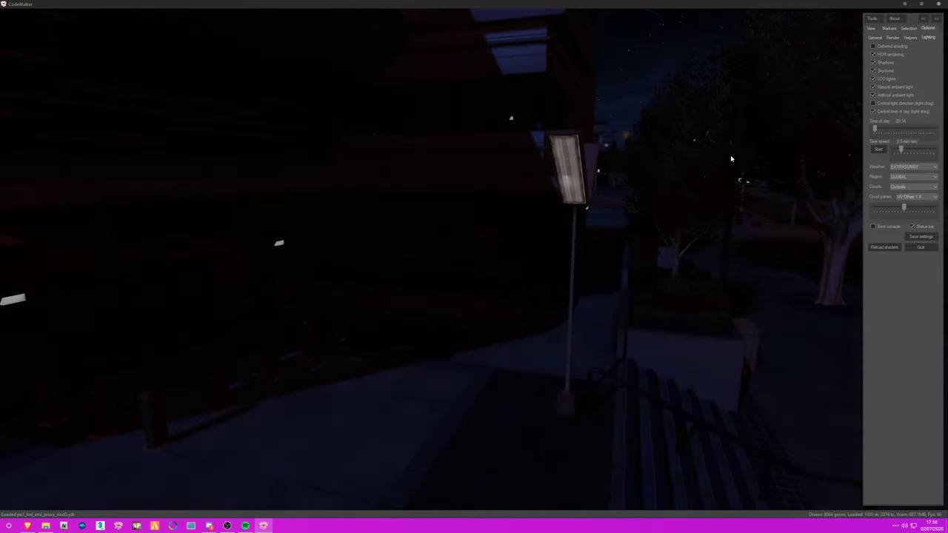
key(w)
drag(730, 156, 680, 176)
key(w)
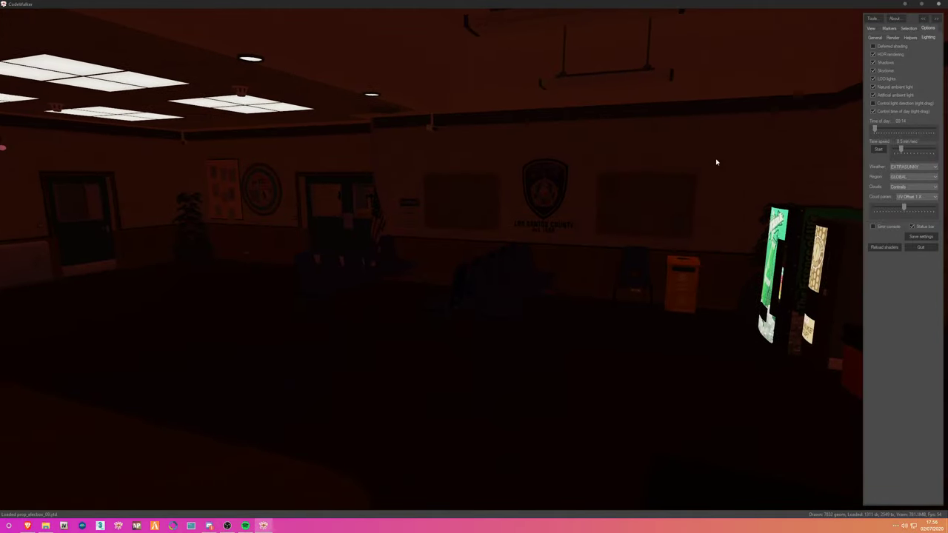
Step: Turn on deferred shading and examine the lights on the lobby's walls, chairs and vending machines
click(892, 48)
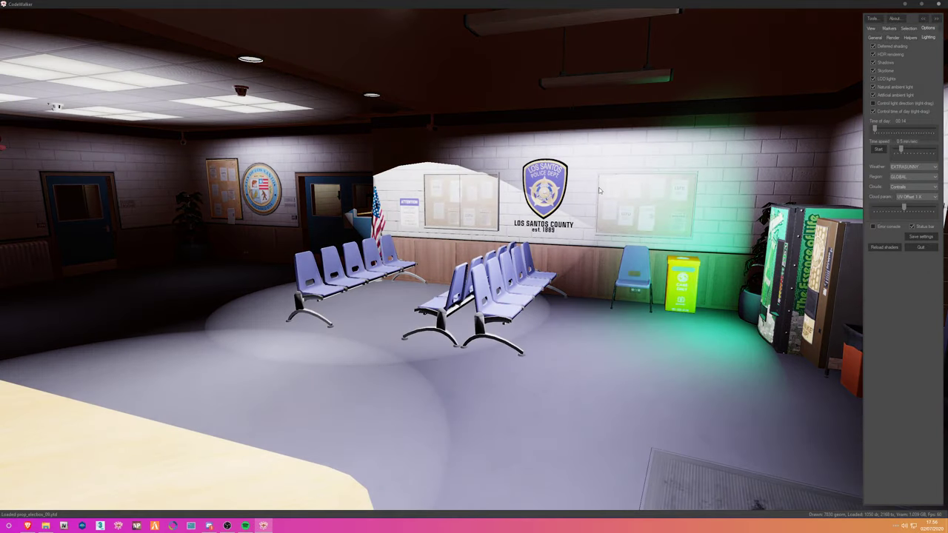
key(w)
drag(588, 210, 568, 221)
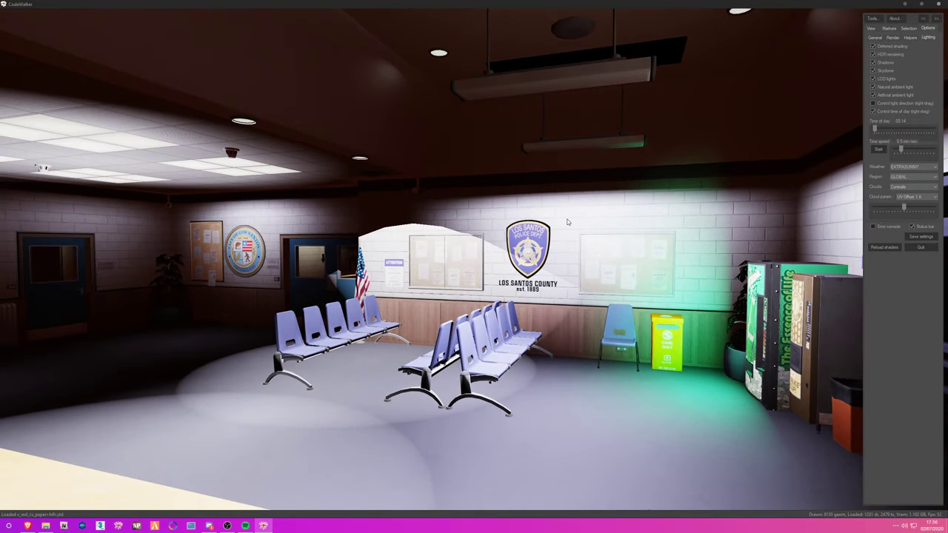
drag(518, 220, 458, 259)
key(d)
key(w)
key(d)
key(s)
key(a)
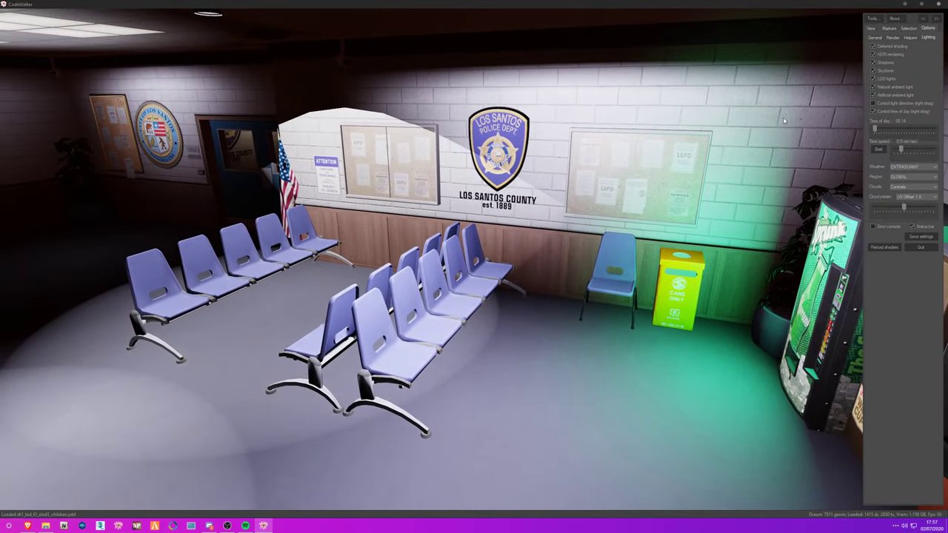
Step: Turn off deferred shading and set the time of day to about 12:04
click(893, 47)
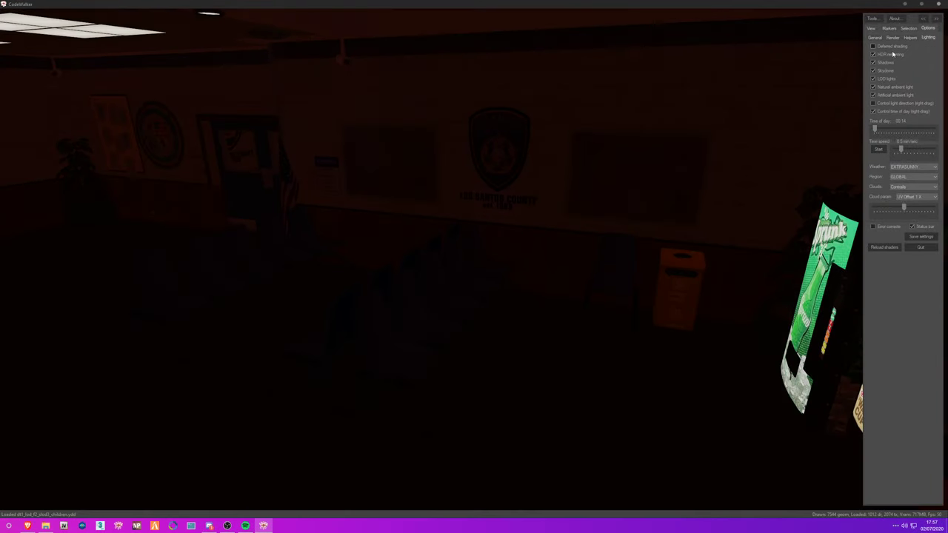
drag(876, 129, 904, 129)
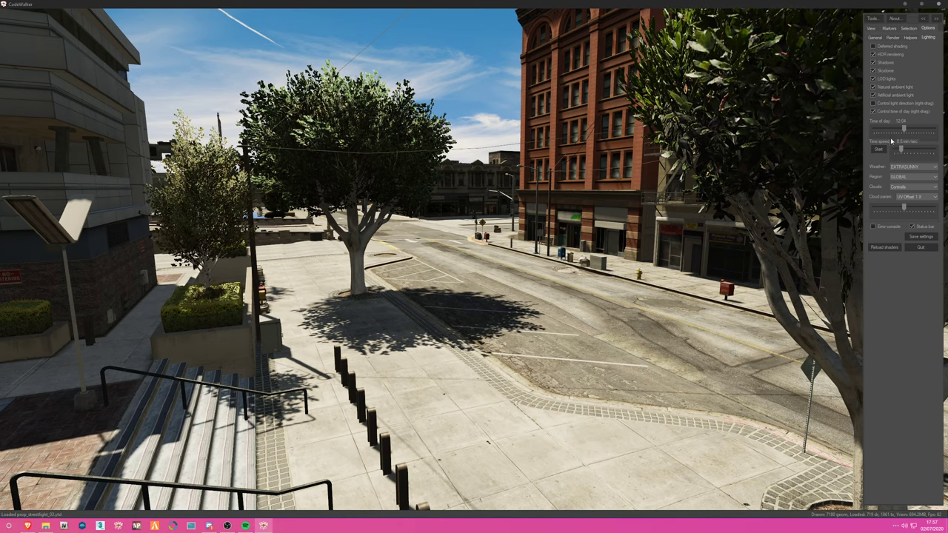
Step: Change the weather to XMAS and inspect its effect on the downtown street and the red brick corner building
click(895, 168)
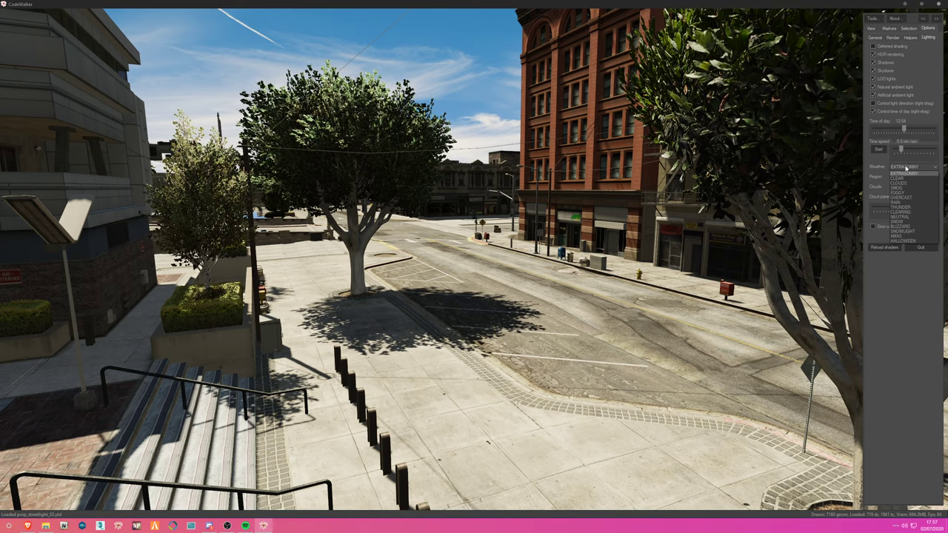
click(903, 239)
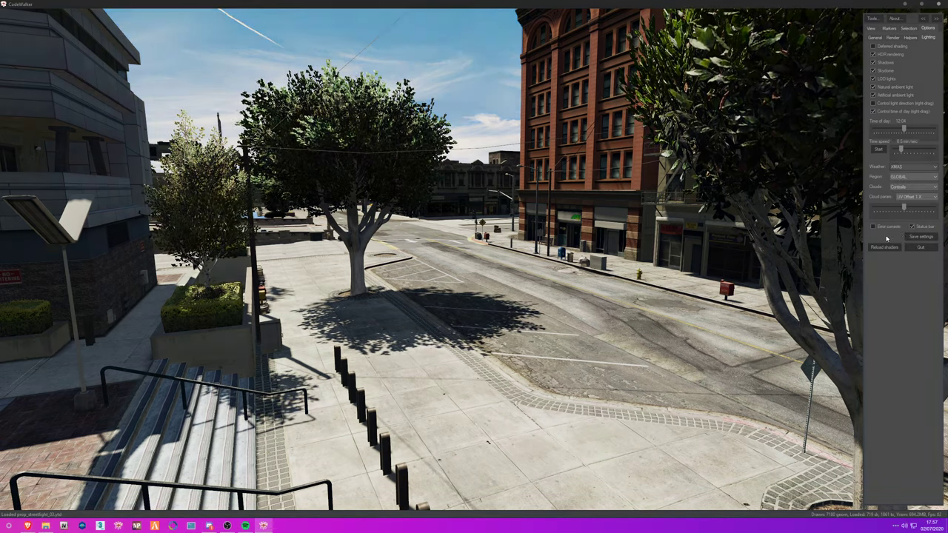
key(w)
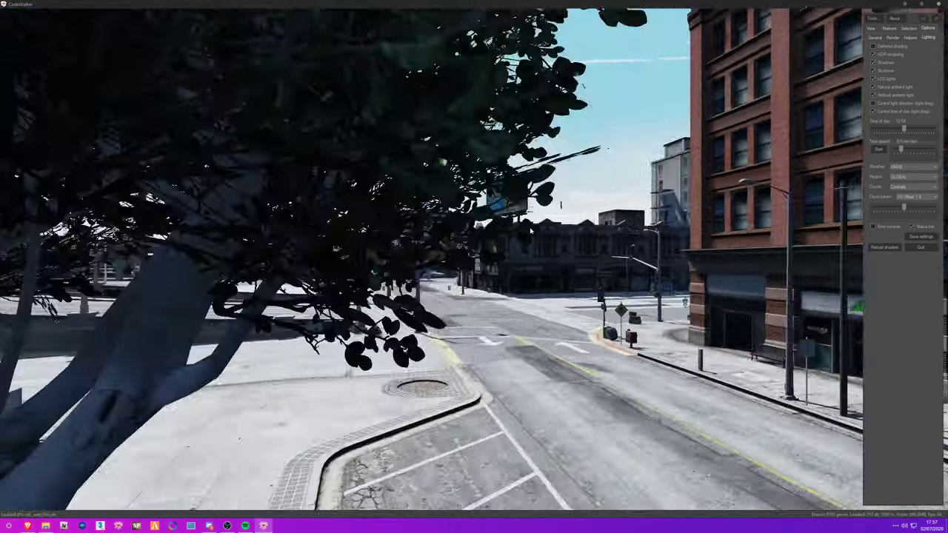
key(w)
drag(531, 232, 748, 215)
drag(373, 256, 453, 254)
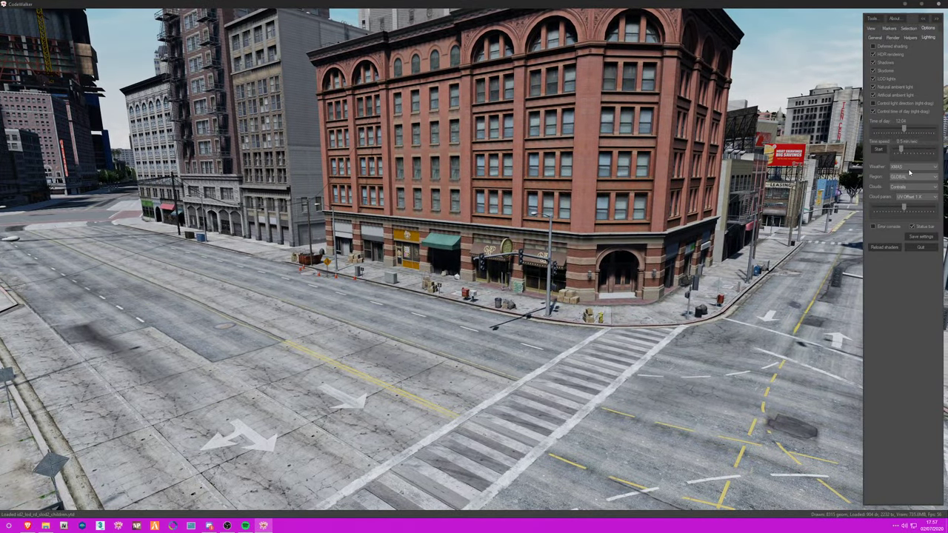
Step: Set the weather back to EXTRASUNNY and view the downtown intersection
click(908, 171)
click(906, 173)
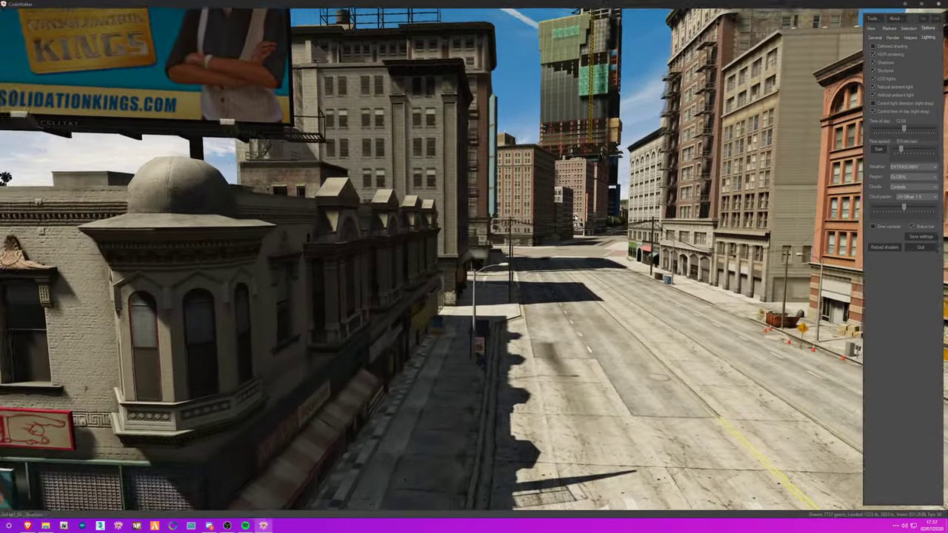
key(s)
drag(575, 219, 506, 259)
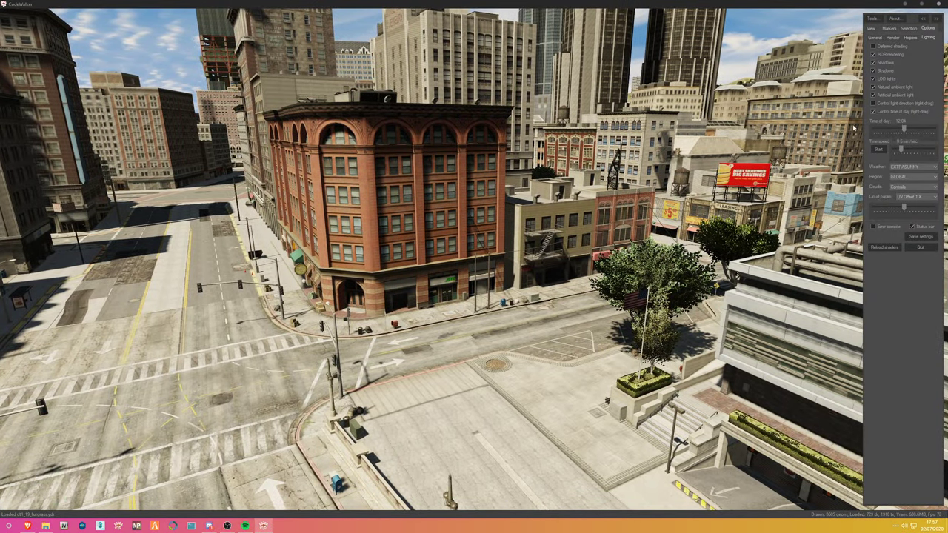
Step: Show the editing toolbar with the river bridge in view
key(d)
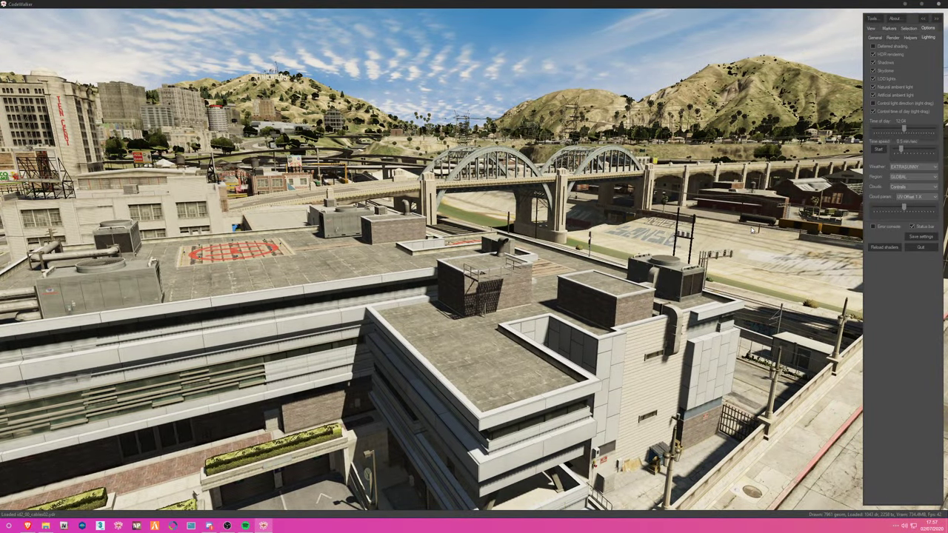
key(d)
drag(741, 255, 582, 235)
key(w)
key(w)
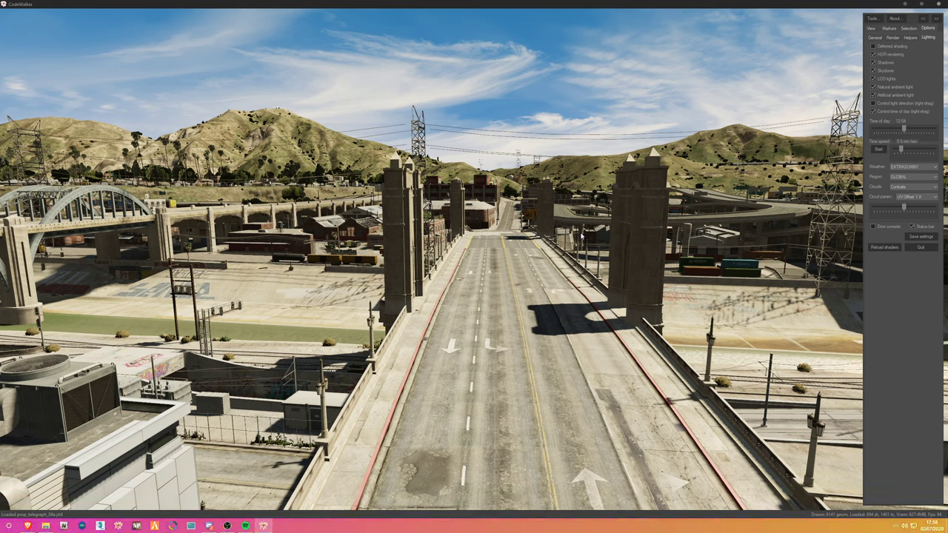
key(t)
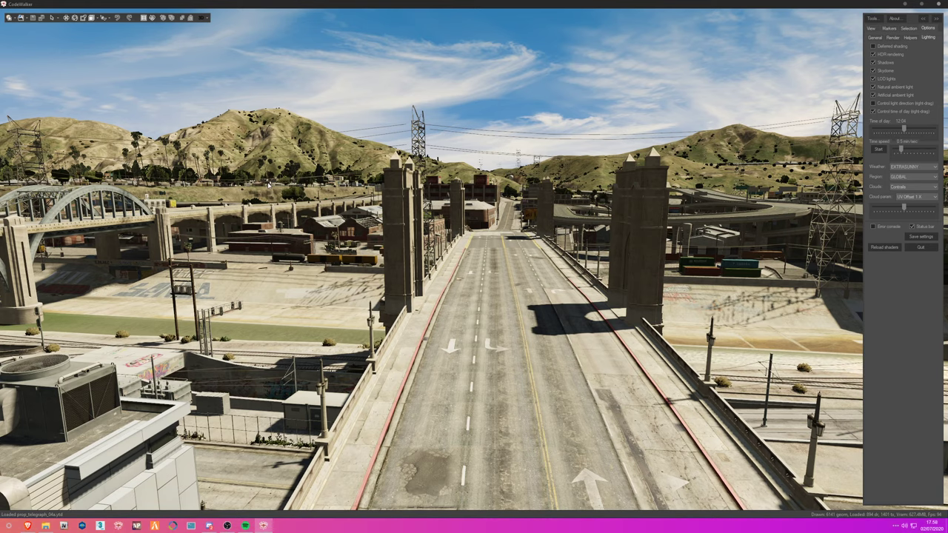
Step: Fly the camera from the bridge across the city and along the beach to the seaside parking lot with the attendant booth
drag(440, 240, 616, 295)
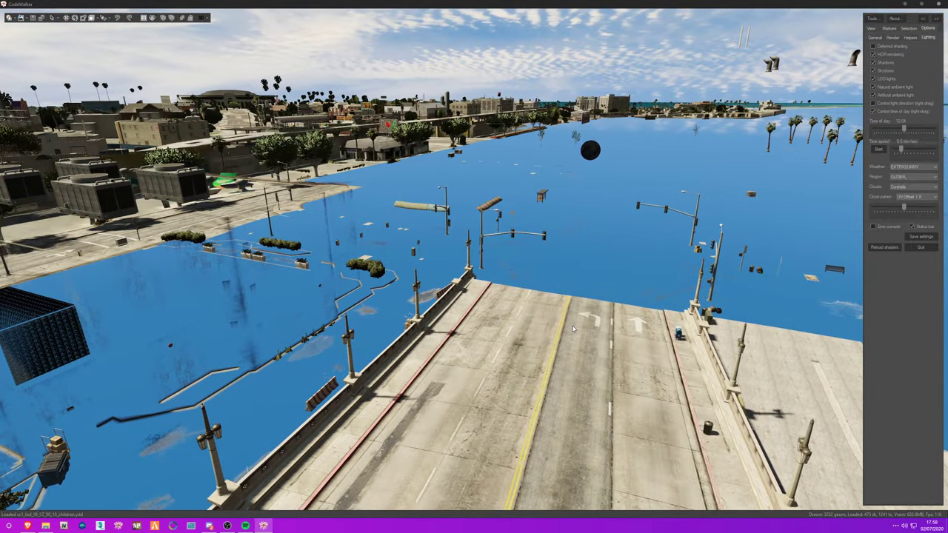
drag(620, 328, 660, 312)
key(w)
key(w)
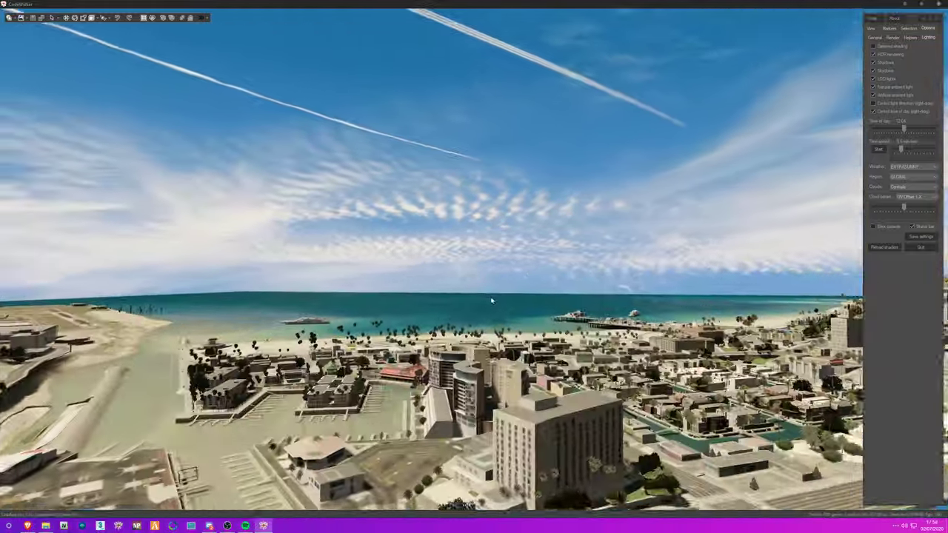
key(w)
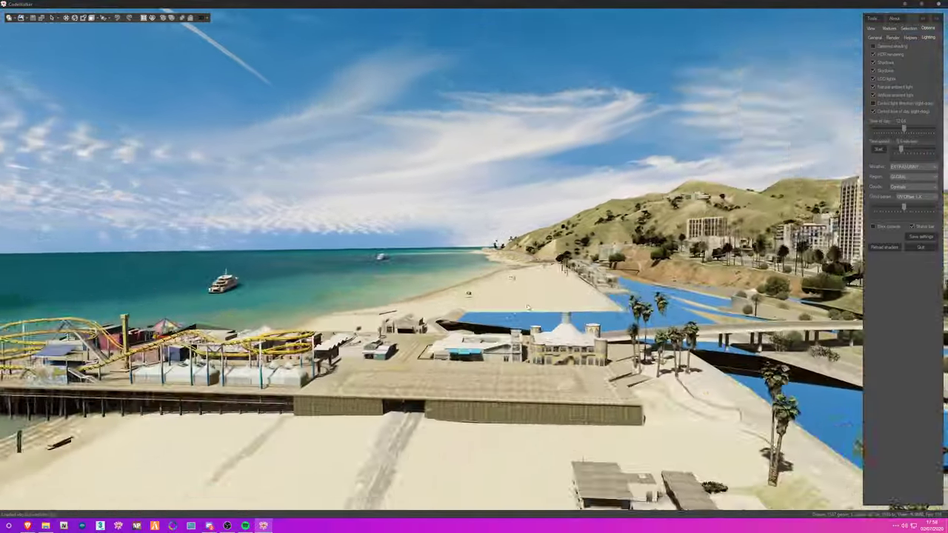
key(w)
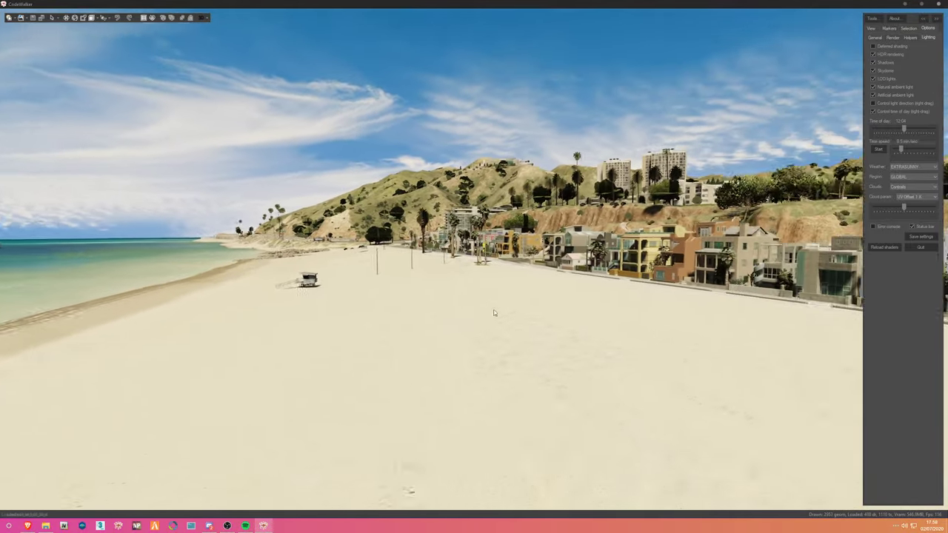
key(w)
drag(494, 313, 514, 334)
key(w)
scroll(512, 326, up, 3)
scroll(514, 328, down, 3)
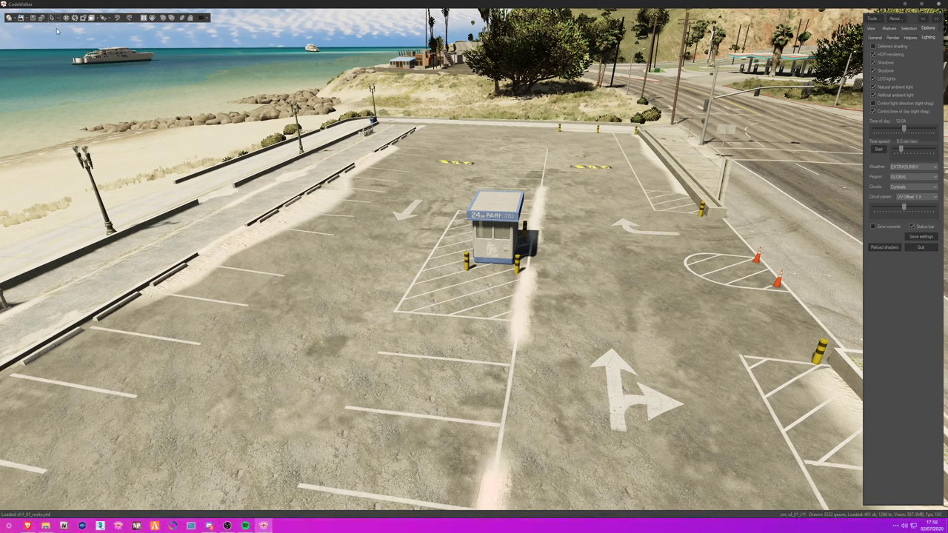
Step: Show the available selection modes and keep Entity as the mode for picking objects in the world
click(59, 20)
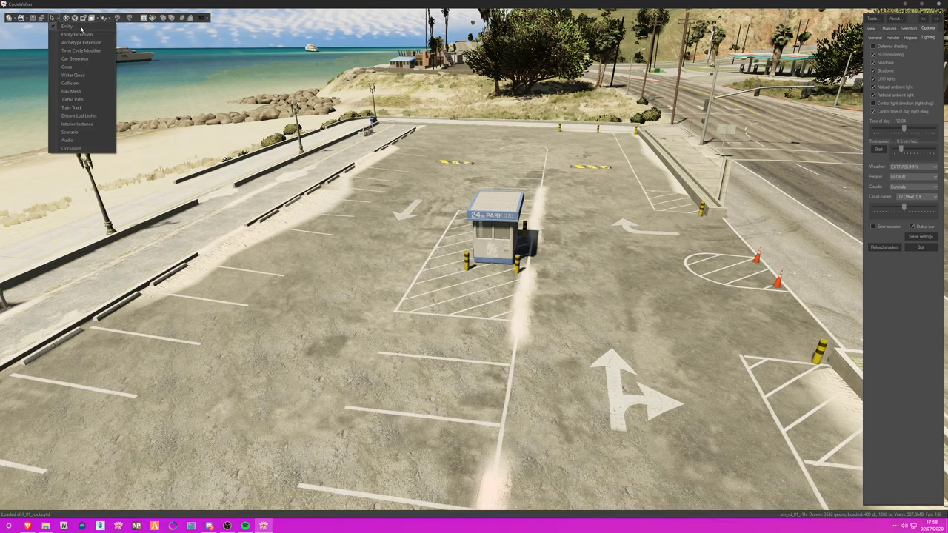
click(75, 17)
click(60, 19)
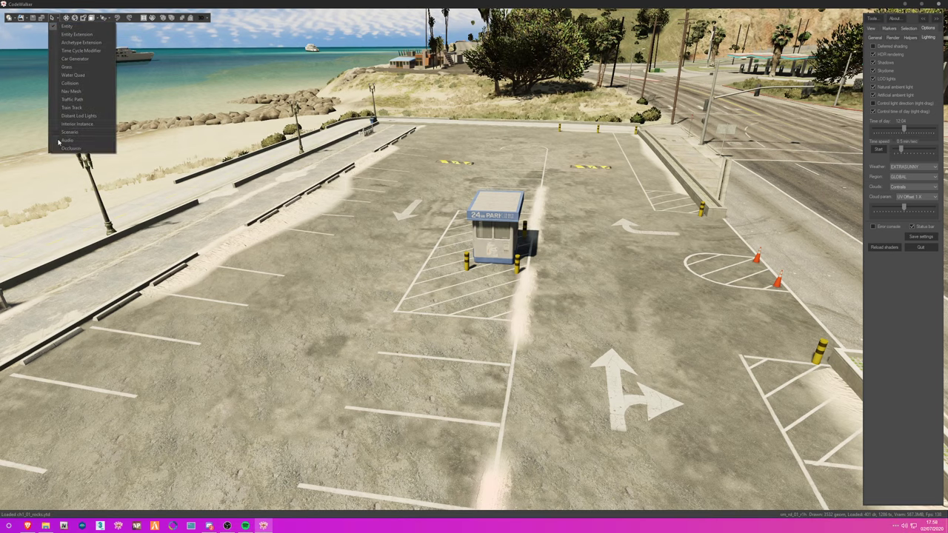
click(78, 26)
click(63, 20)
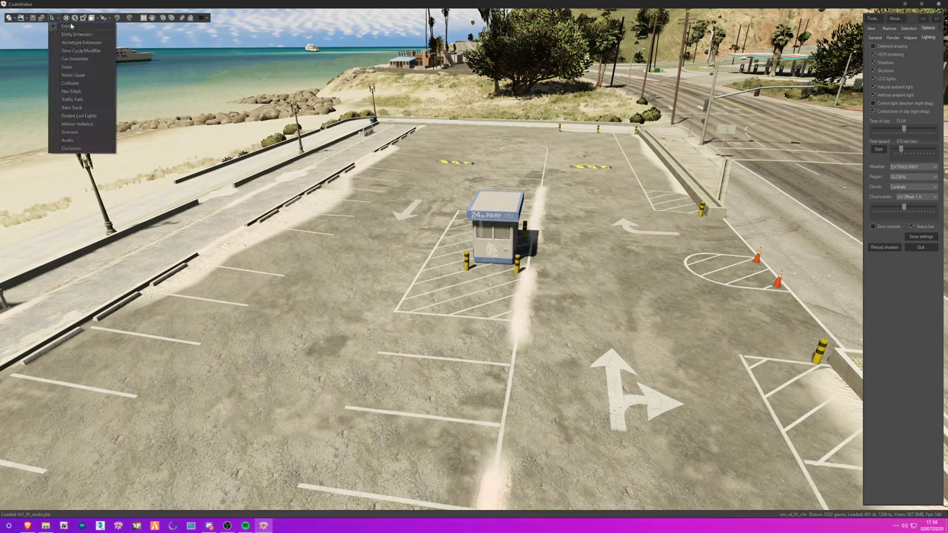
click(67, 28)
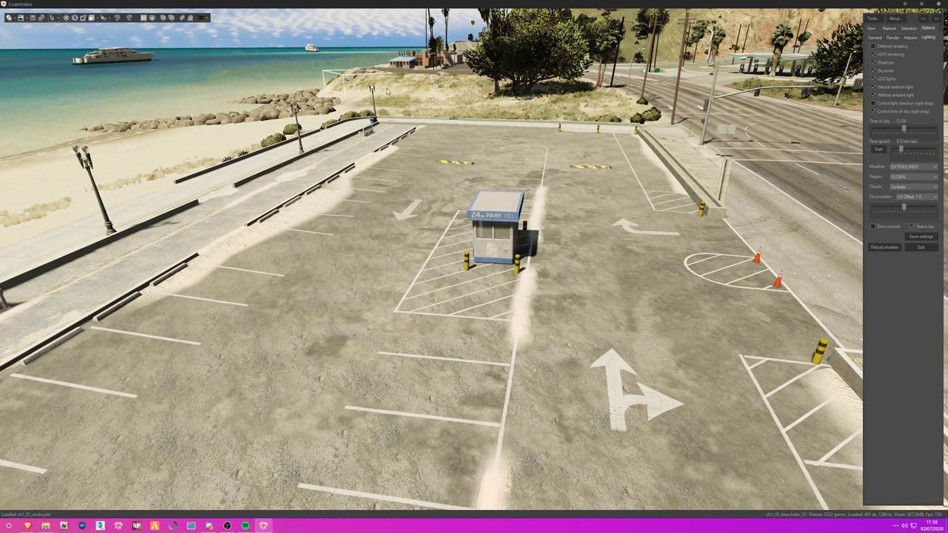
Step: Select the yellow bollard at the end of the roadside planter and move it across to the hatched area's opposite corner
drag(245, 158, 222, 162)
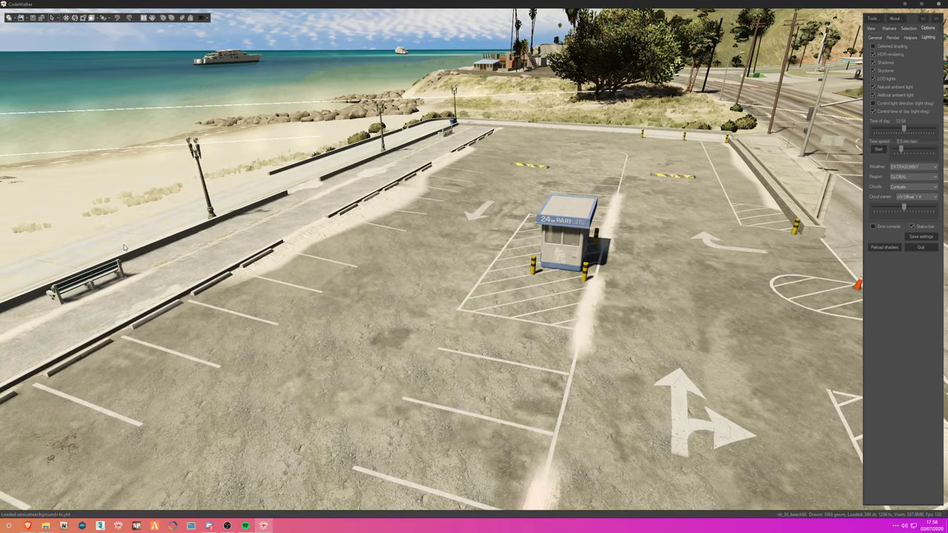
drag(520, 218, 540, 221)
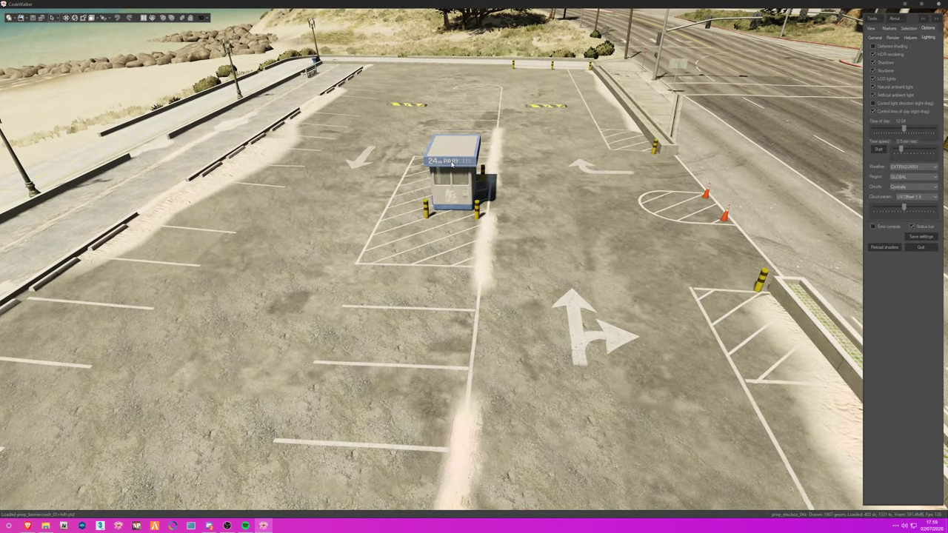
drag(488, 174, 543, 124)
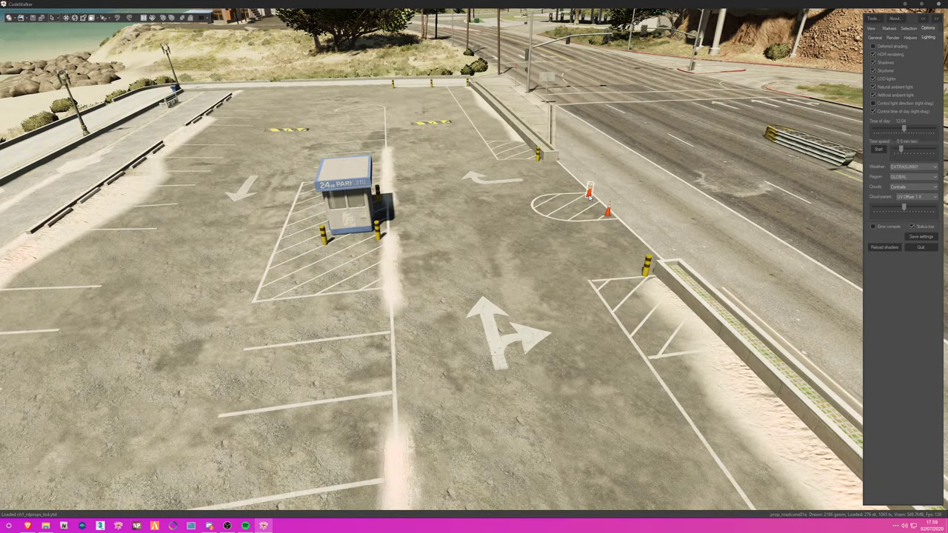
right_click(647, 268)
drag(647, 268, 577, 323)
key(w)
key(s)
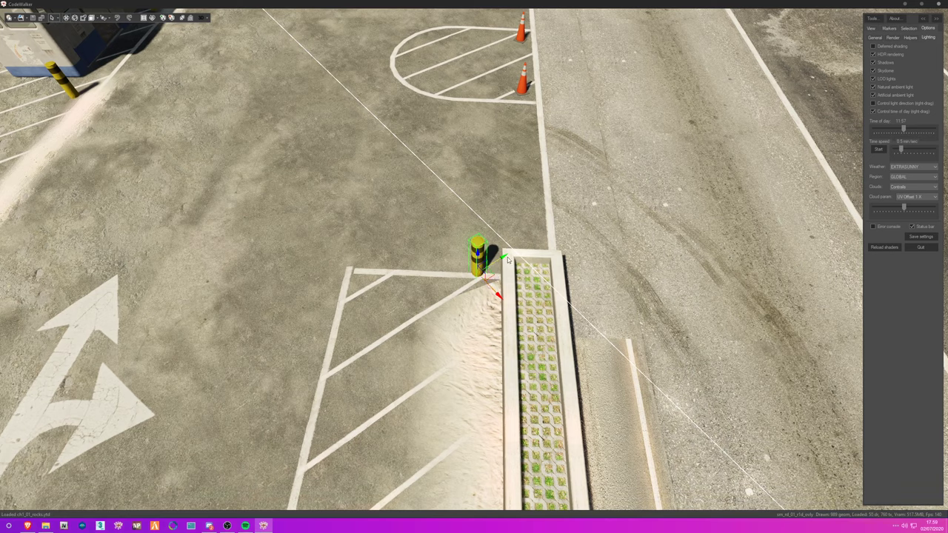
drag(493, 280, 398, 278)
Step: Move both traffic cones from the rounded hatched marking toward the relocated bollard
click(522, 81)
drag(524, 88, 377, 320)
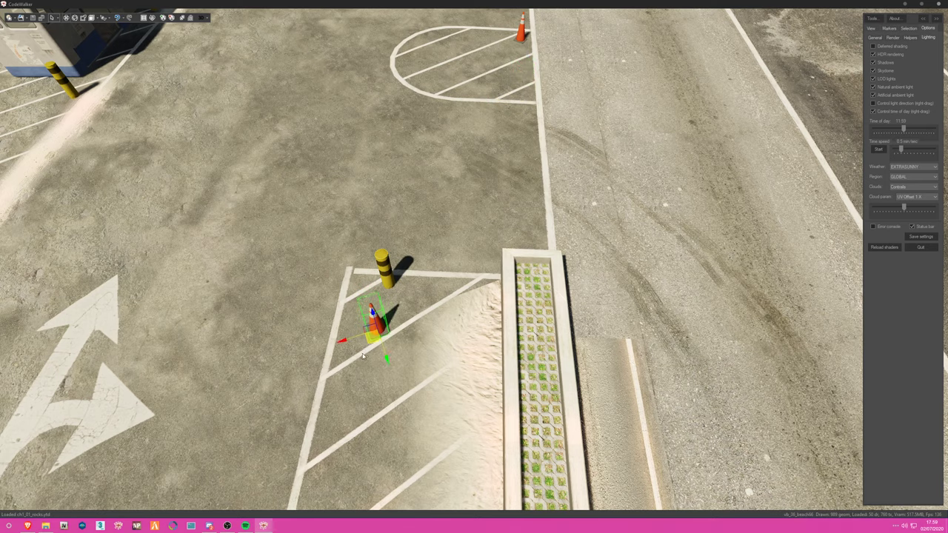
click(524, 31)
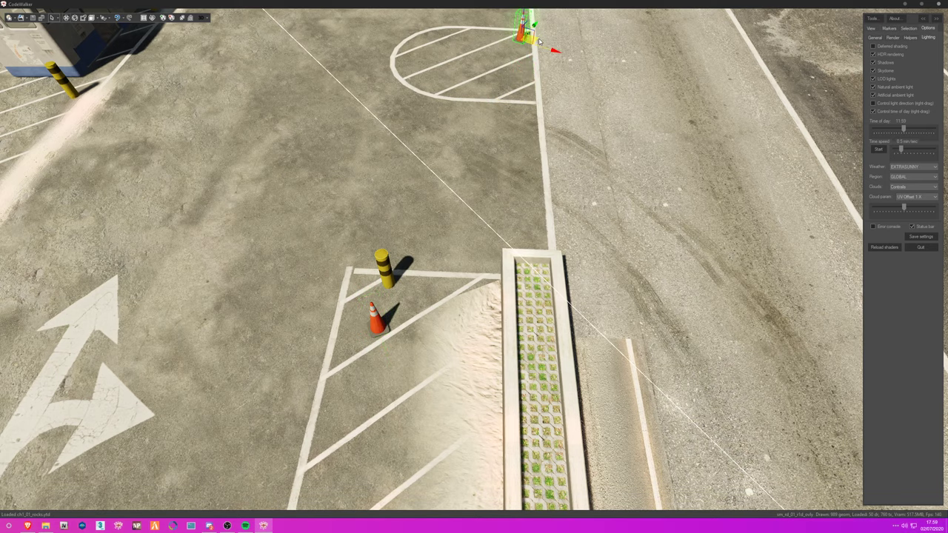
drag(534, 41, 426, 300)
scroll(469, 257, up, 2)
scroll(468, 257, up, 3)
drag(468, 257, 489, 248)
drag(507, 286, 527, 192)
scroll(527, 192, down, 6)
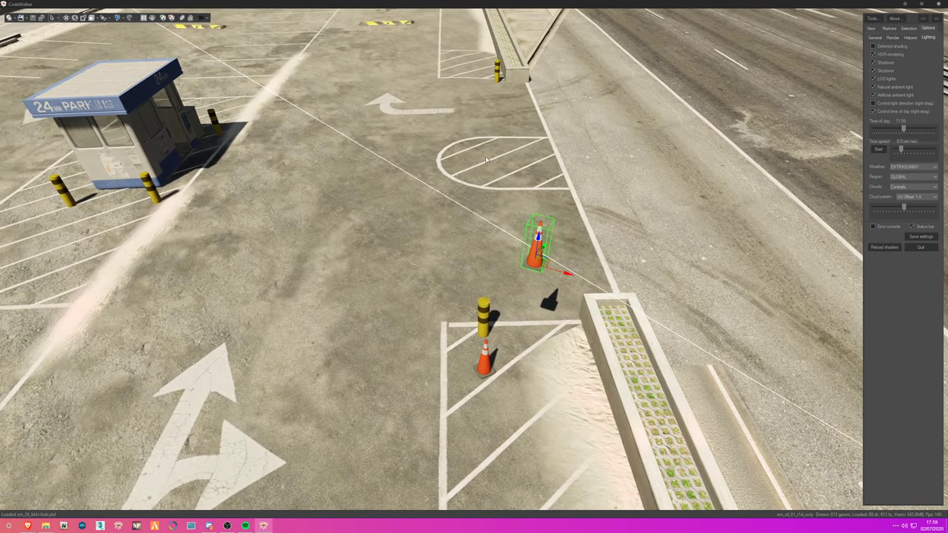
Step: Move the bollard from the far planter next to the first relocated bollard
scroll(487, 160, down, 5)
click(529, 222)
drag(541, 232, 547, 468)
drag(593, 406, 599, 408)
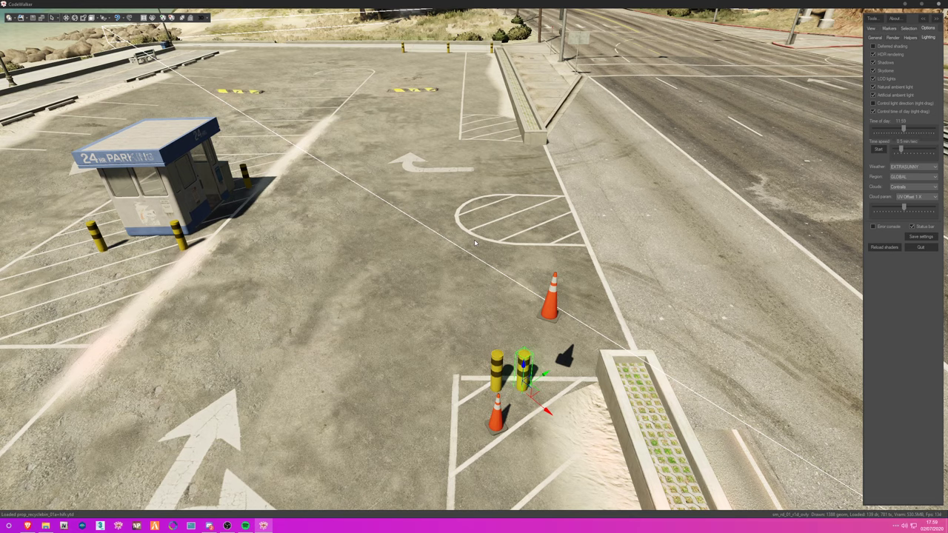
Step: Undo all the bollard and traffic cone moves
key(ctrl+z)
key(ctrl+z)
key(ctrl+z)
key(ctrl+z)
key(ctrl+z)
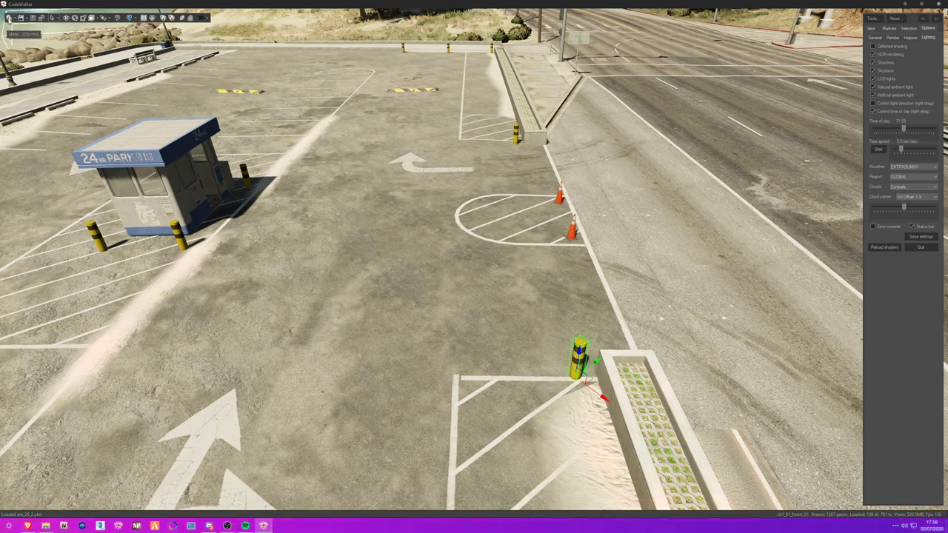
Step: Open a new project window and inspect the entity properties of the planter bollard and the two traffic cones
click(9, 19)
drag(30, 15, 29, 31)
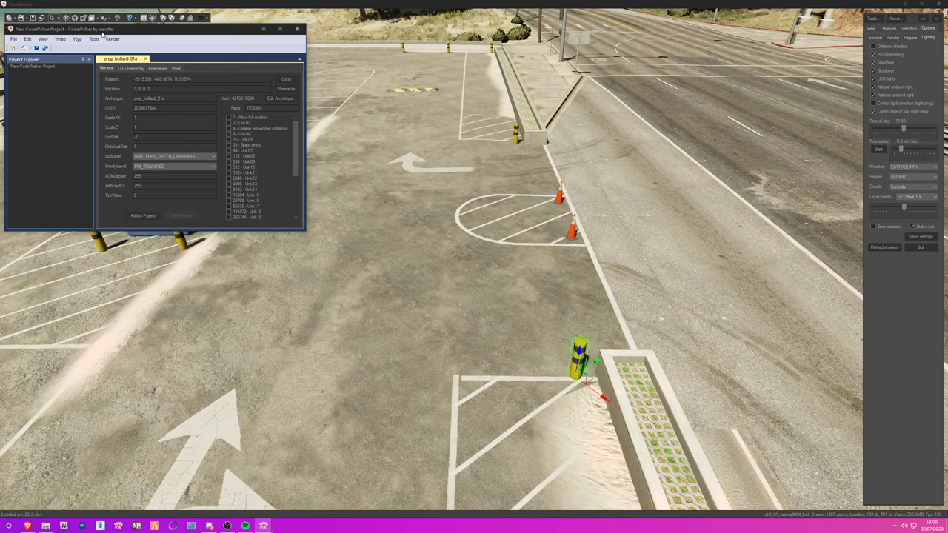
right_click(500, 344)
drag(532, 328, 504, 301)
key(w)
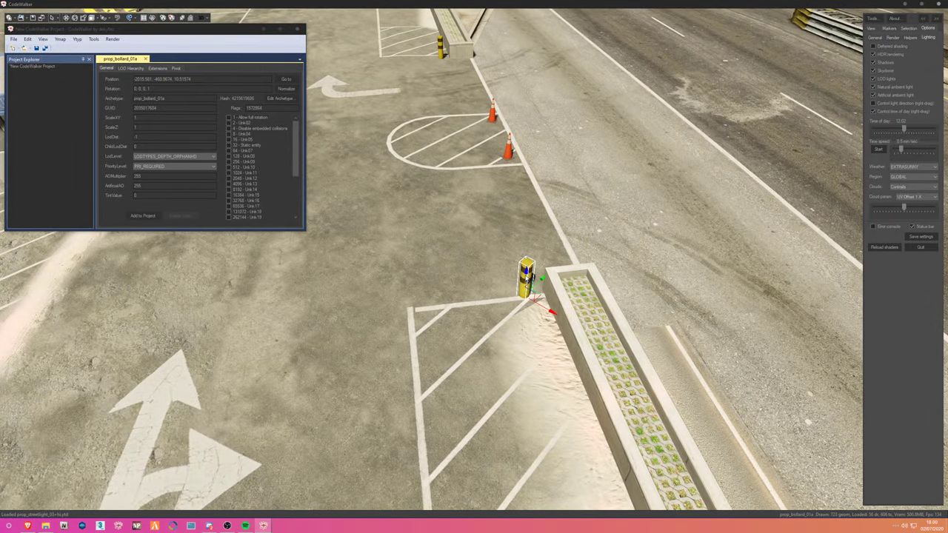
click(508, 148)
click(492, 111)
key(s)
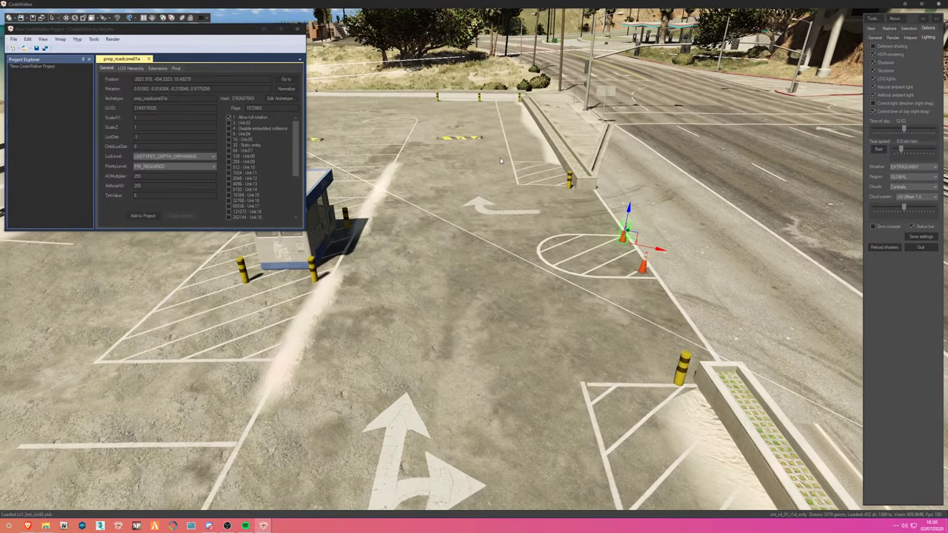
Step: Select the traffic cone nearer the planter and add it to the project
right_click(649, 267)
right_click(643, 266)
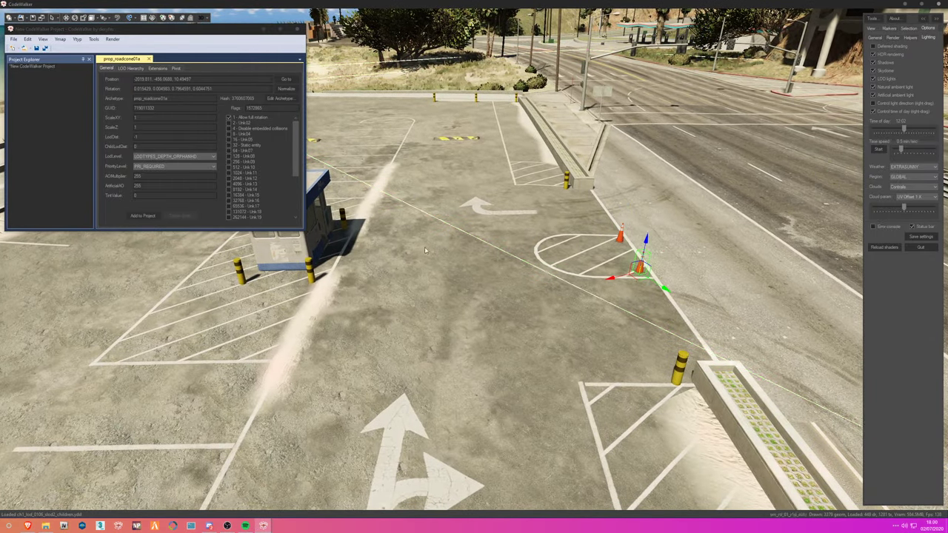
click(144, 215)
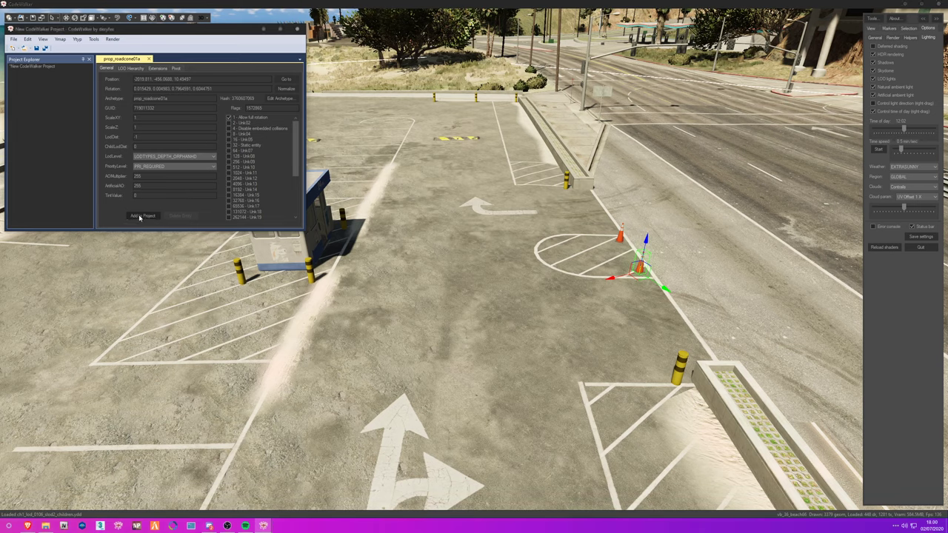
drag(93, 183, 90, 70)
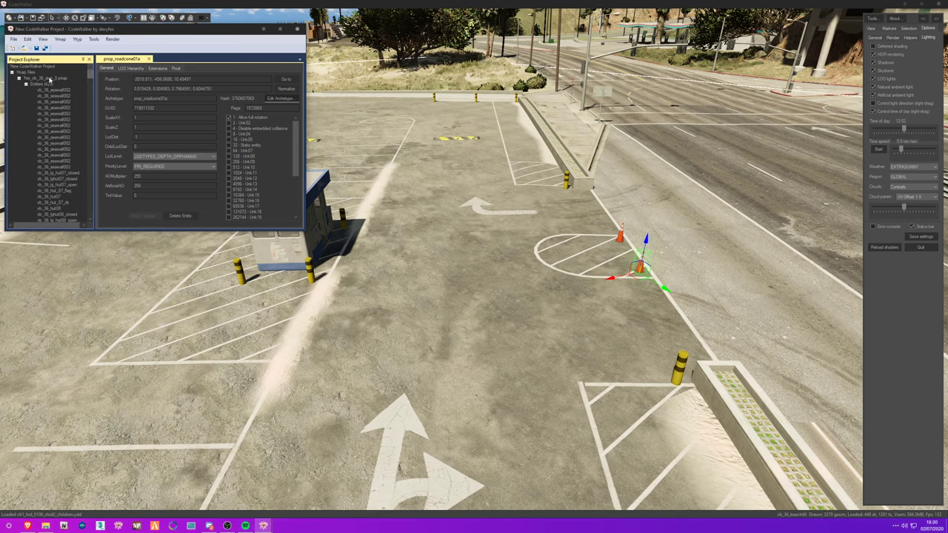
Step: Open the hei_vb_36_strm_0 ymap in the project and remove it from the project
click(22, 79)
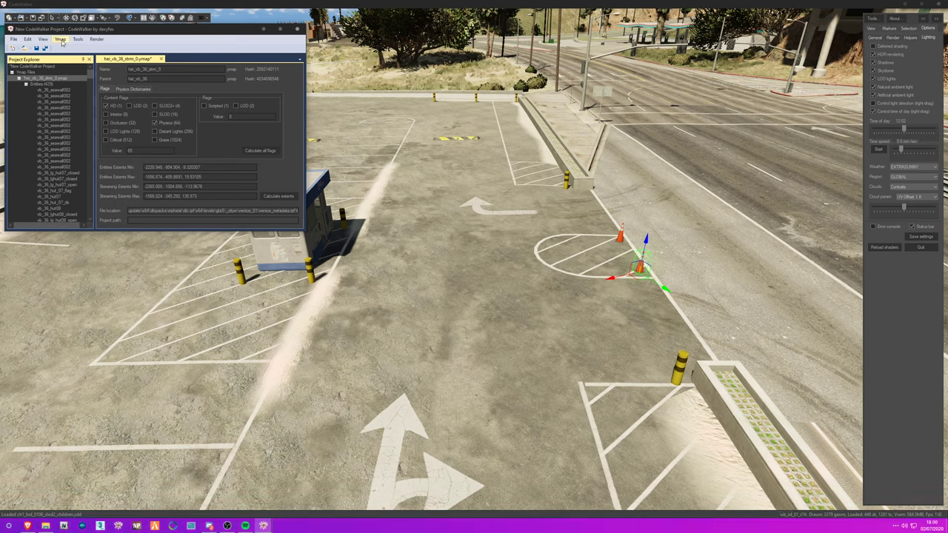
click(59, 39)
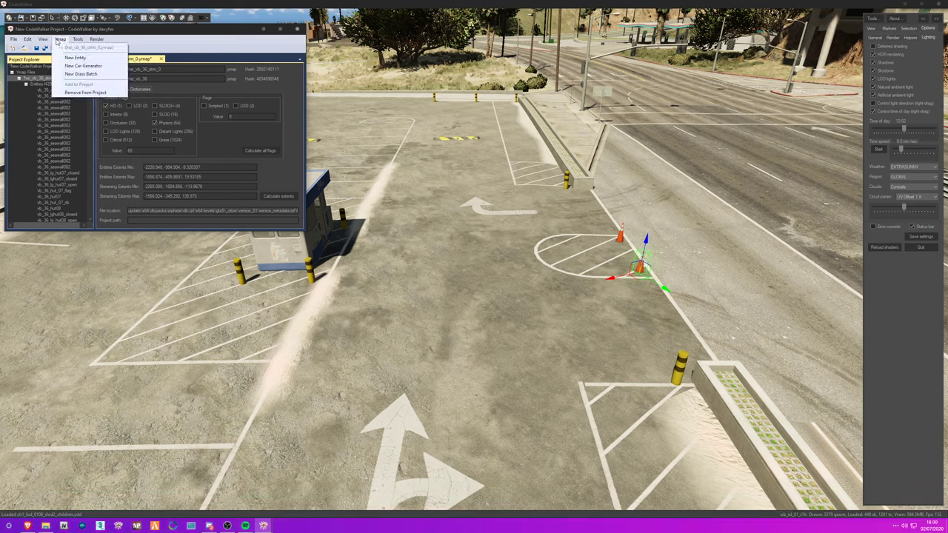
click(86, 92)
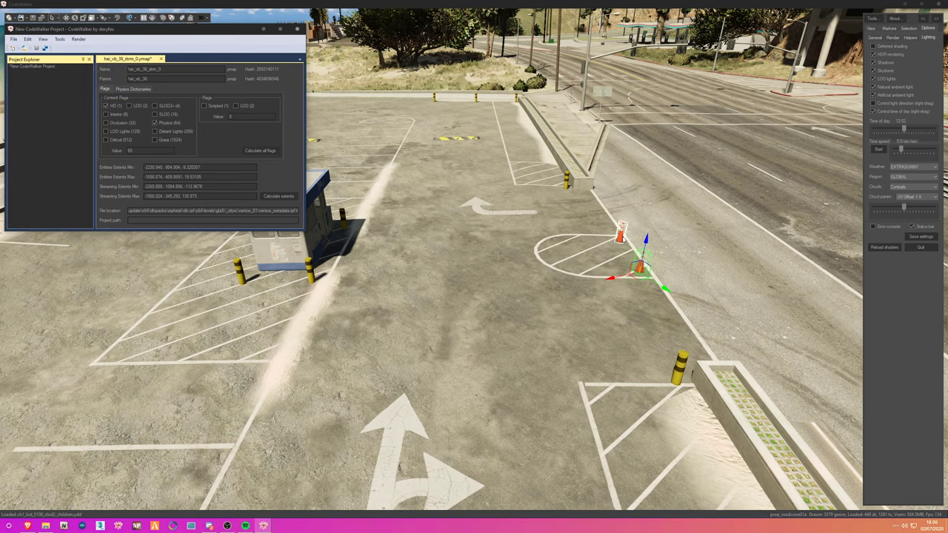
Step: Nudge the farther traffic cone slightly, then show its ymap's properties with the entities list collapsed
click(619, 237)
mouse_move(647, 249)
mouse_down()
mouse_move(636, 246)
mouse_move(645, 249)
mouse_up()
drag(91, 182, 90, 73)
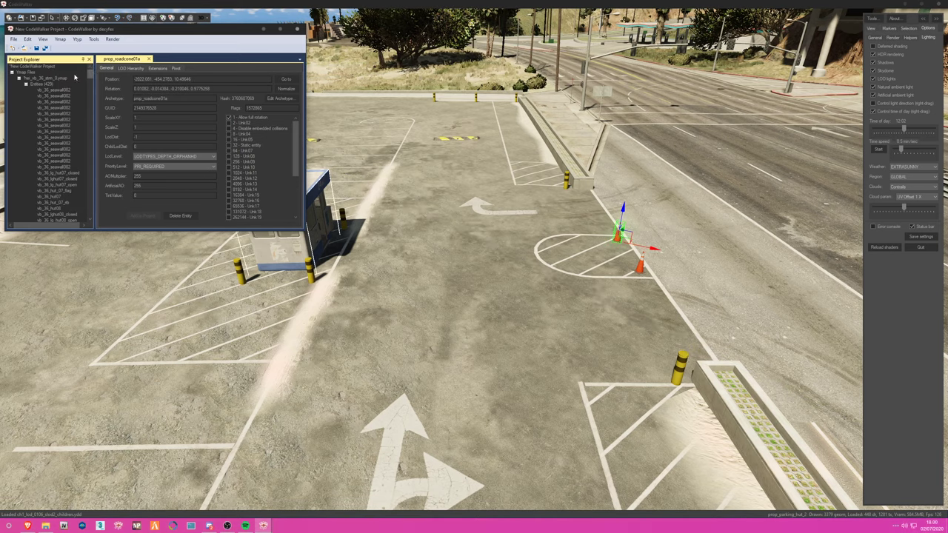
click(26, 85)
click(59, 78)
click(27, 86)
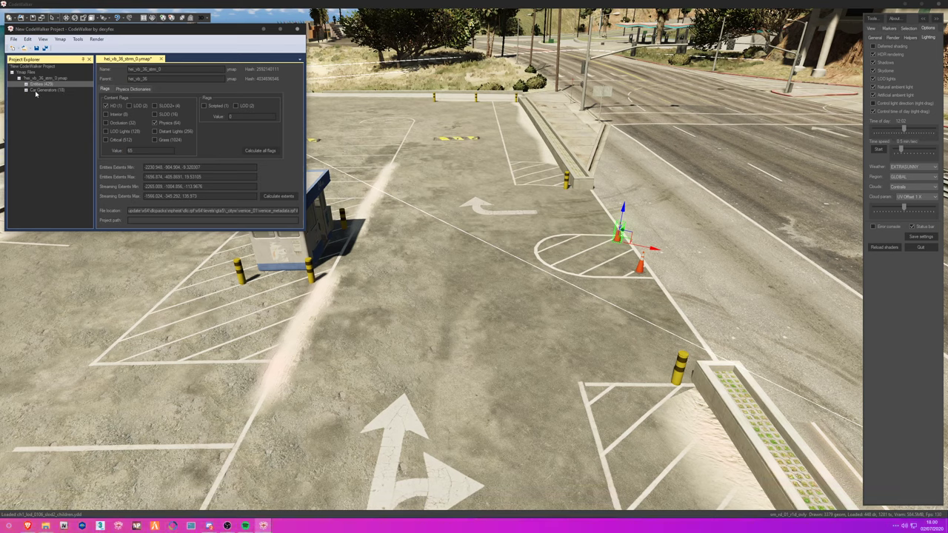
Step: View the parking lot from above and select the yellow bollard at the planter's end to show its properties
drag(421, 150, 497, 178)
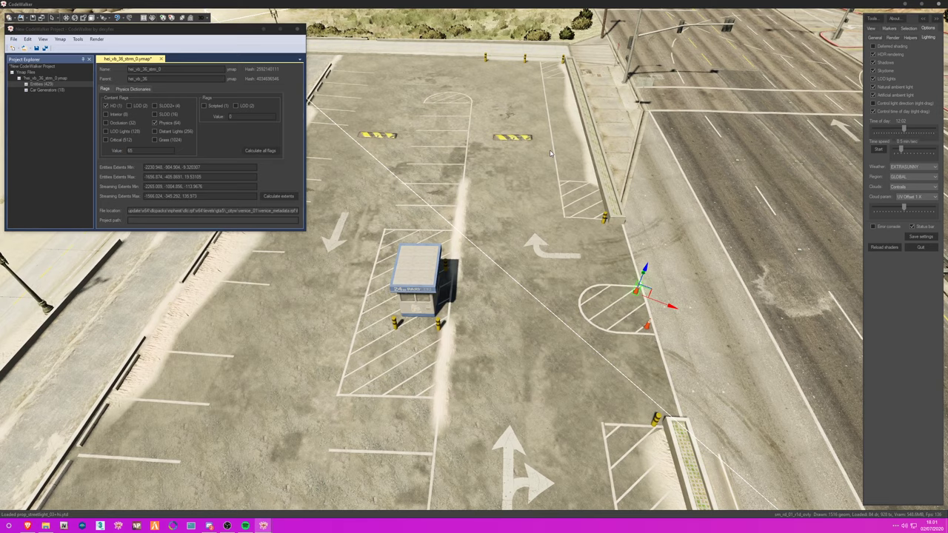
key(w)
drag(510, 250, 554, 247)
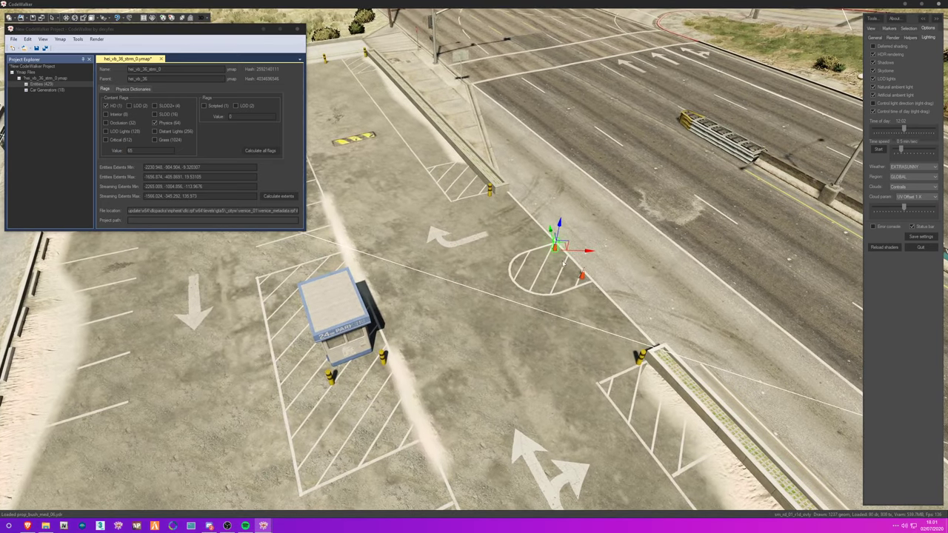
mouse_move(576, 285)
mouse_down()
mouse_move(478, 265)
mouse_move(461, 253)
mouse_move(266, 298)
mouse_up()
key(w)
key(a)
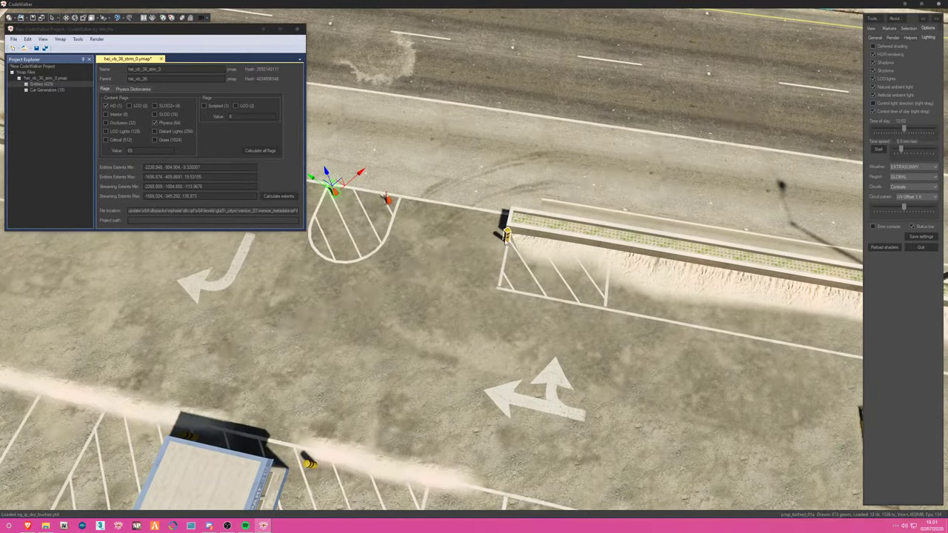
click(506, 235)
scroll(448, 254, up, 3)
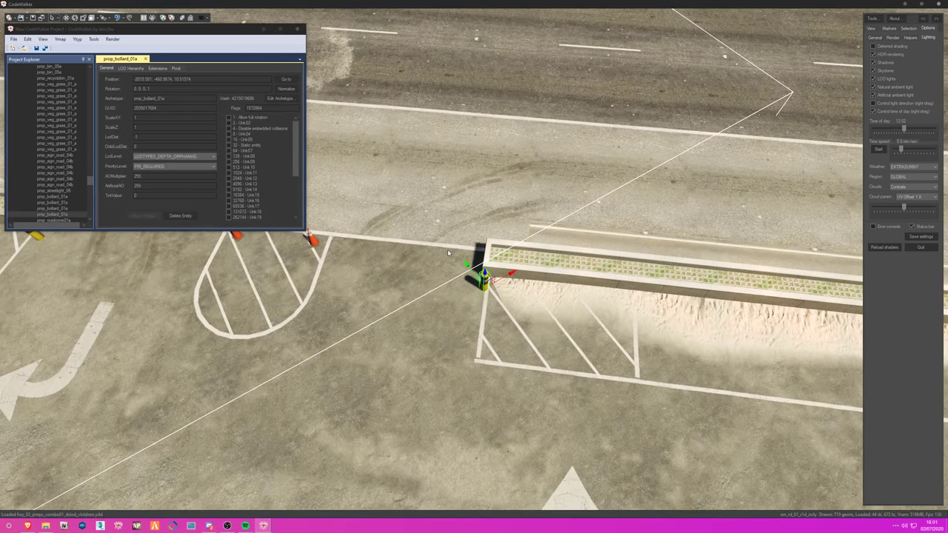
drag(386, 251, 536, 265)
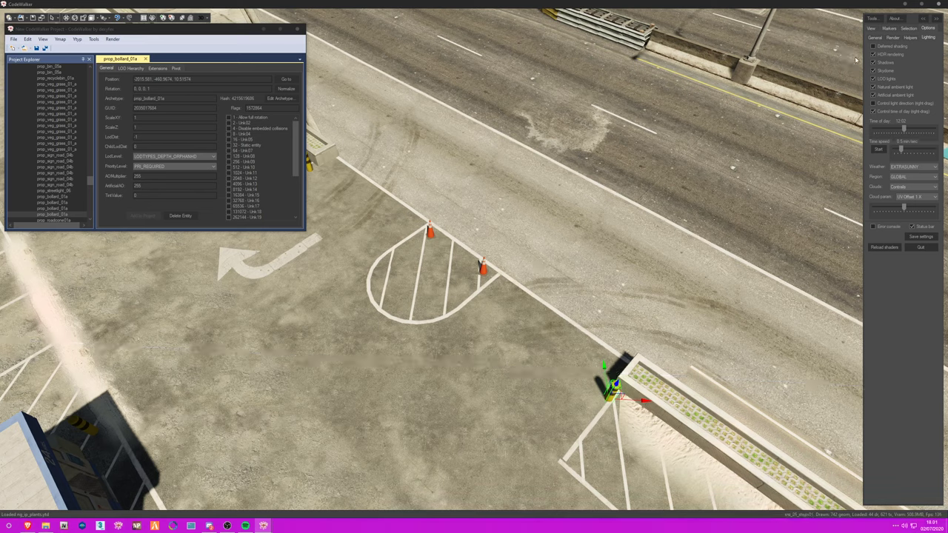
Step: Show the markers and view settings, and set the world's maximum LOD to LOD
click(909, 28)
click(890, 28)
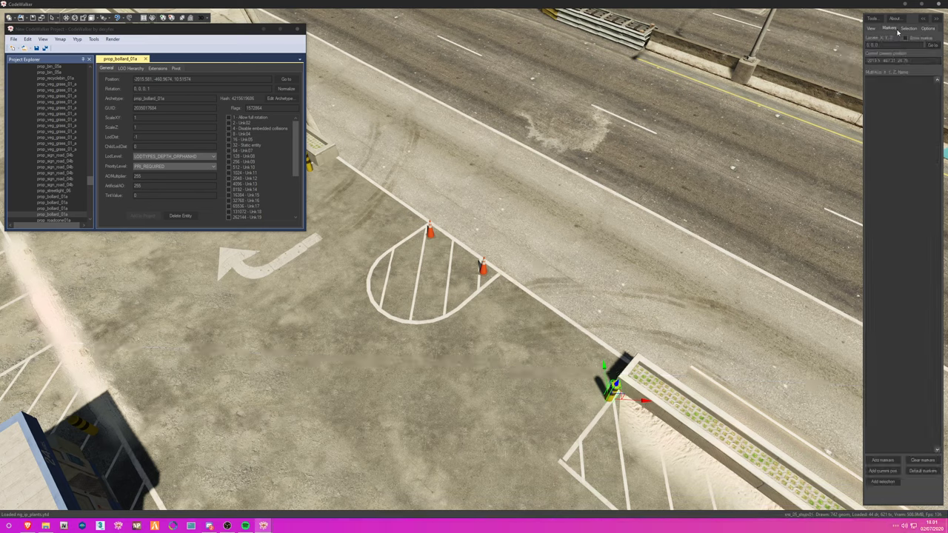
click(872, 28)
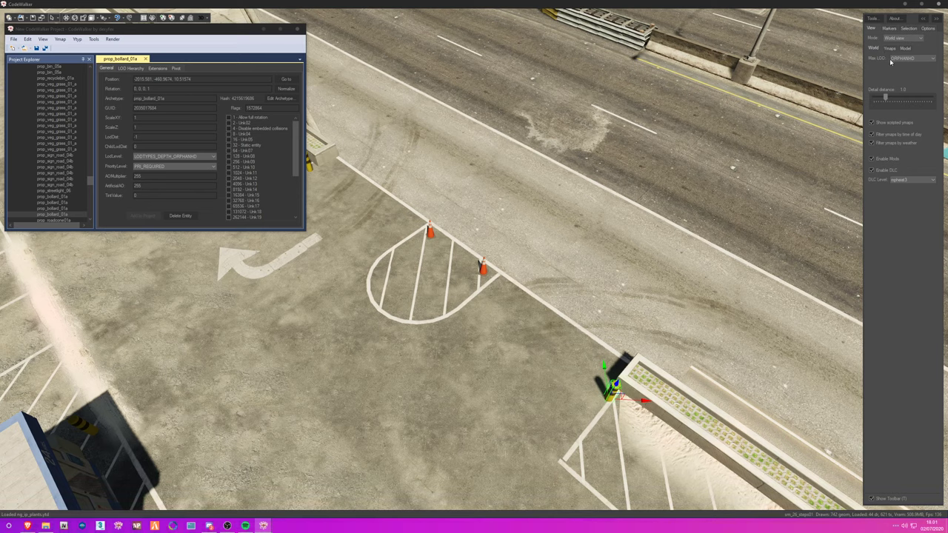
click(908, 58)
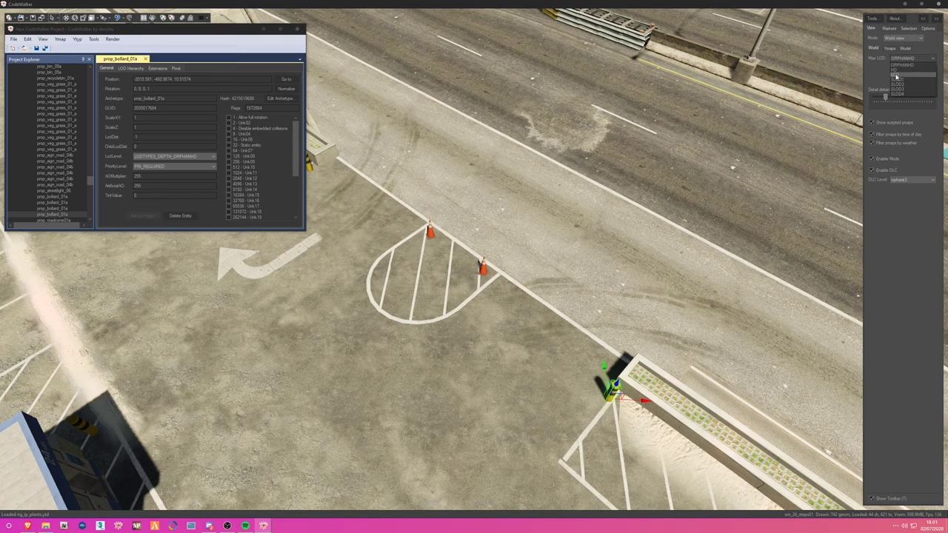
click(899, 76)
Step: Select the low-detail model of the parking booth to inspect its entity properties
drag(576, 169, 616, 175)
key(w)
drag(96, 273, 558, 200)
click(508, 192)
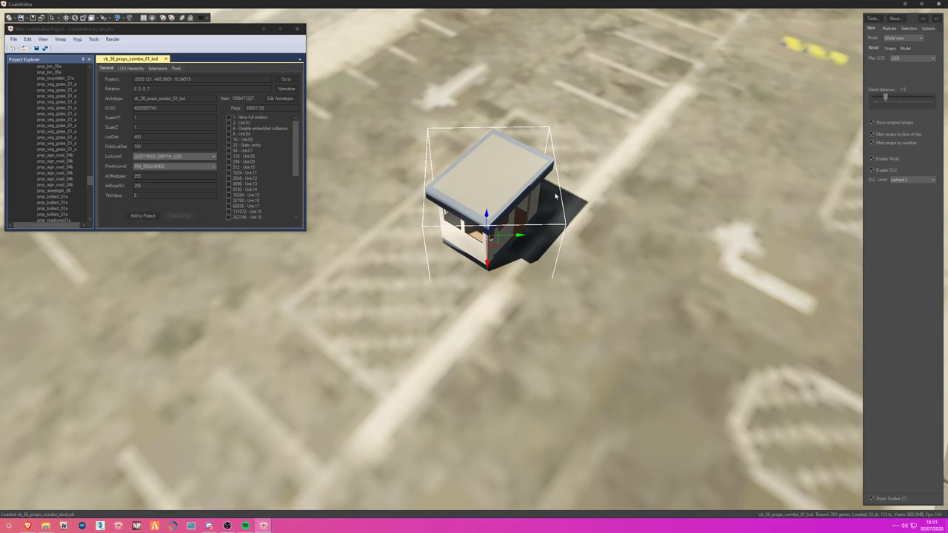
Step: Set the maximum LOD back to ORPHANHD and select the detailed parking booth
click(912, 57)
click(907, 65)
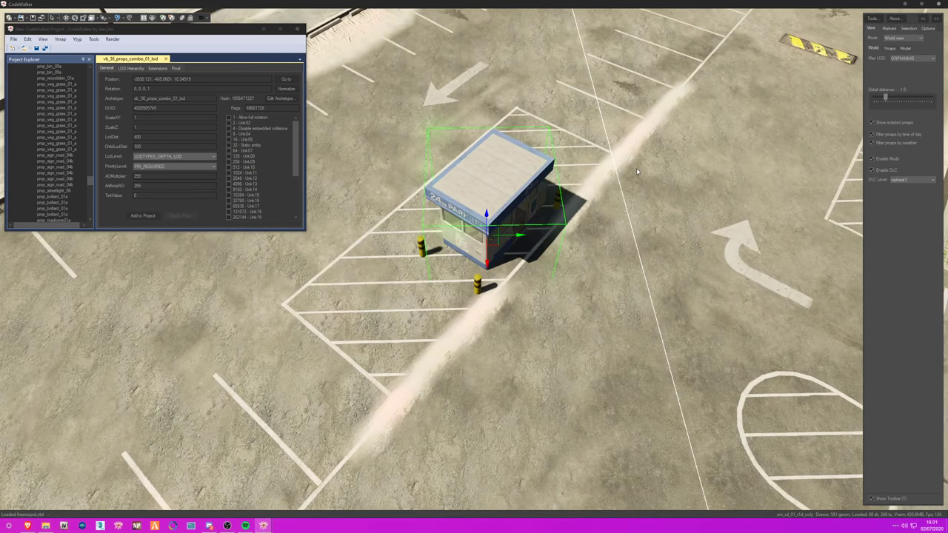
click(489, 178)
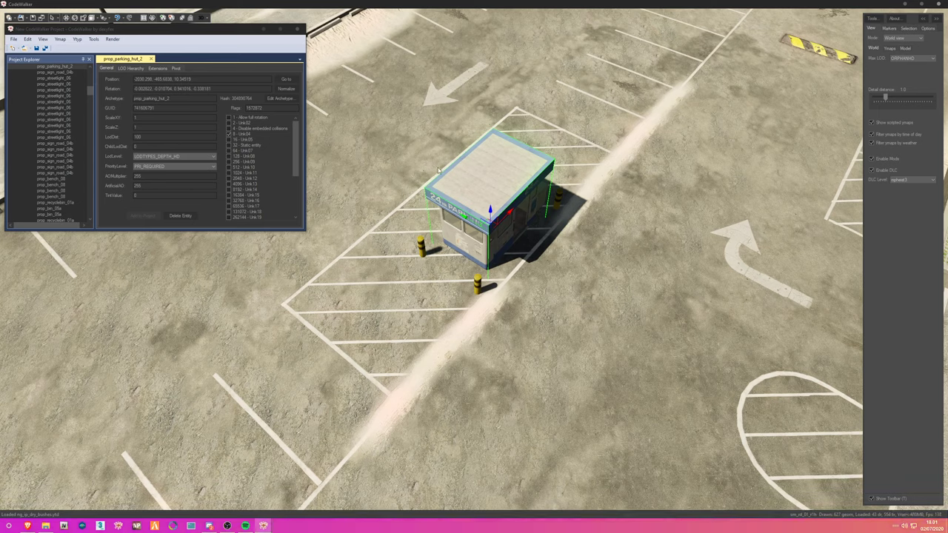
Step: Switch the world's maximum LOD to LOD to view the booth's low-detail model, and return it to ORPHANHD
click(911, 58)
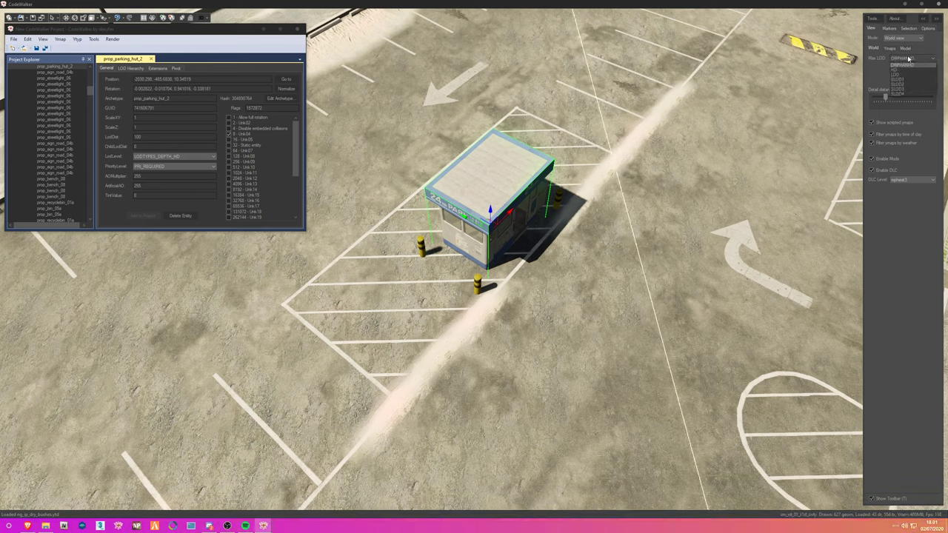
click(905, 74)
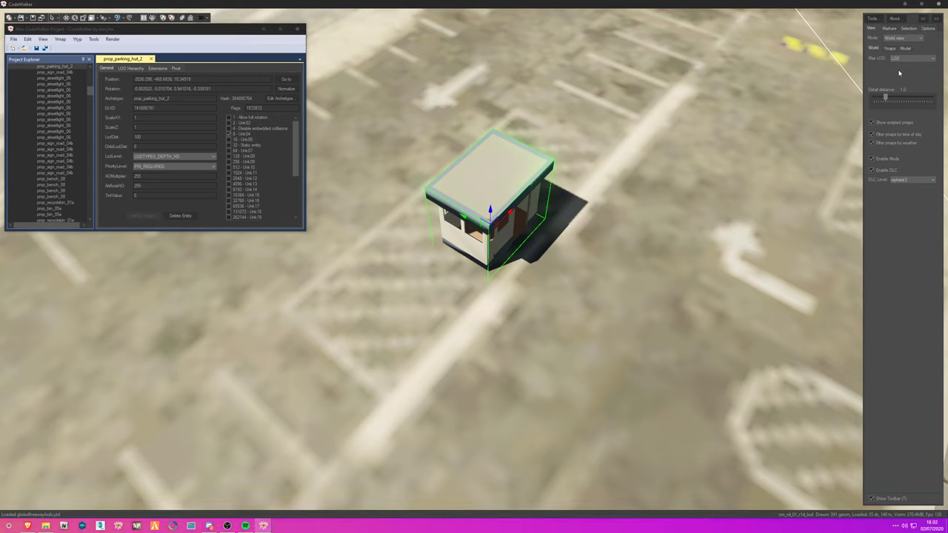
click(911, 59)
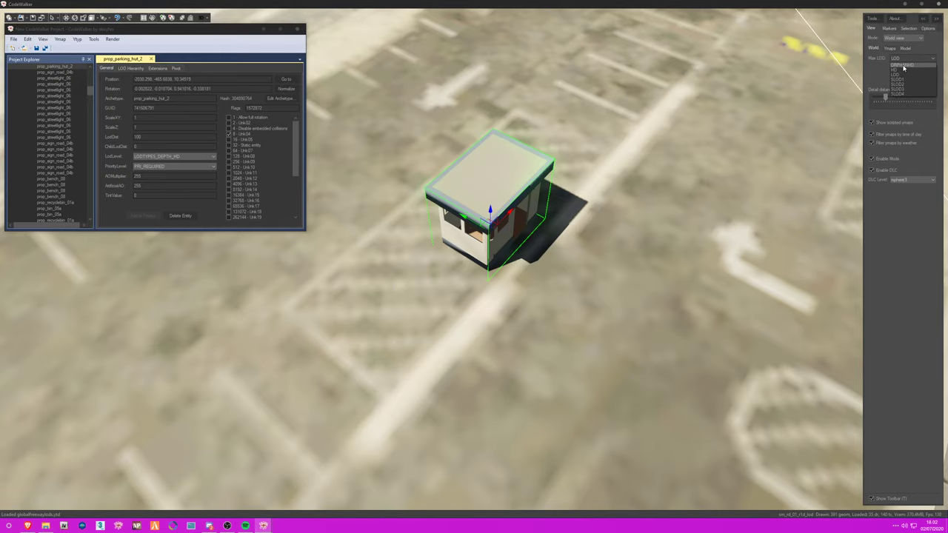
click(902, 65)
Step: Delete the two traffic cones standing in the rounded hatched area beside the road
drag(593, 156, 433, 159)
key(s)
key(w)
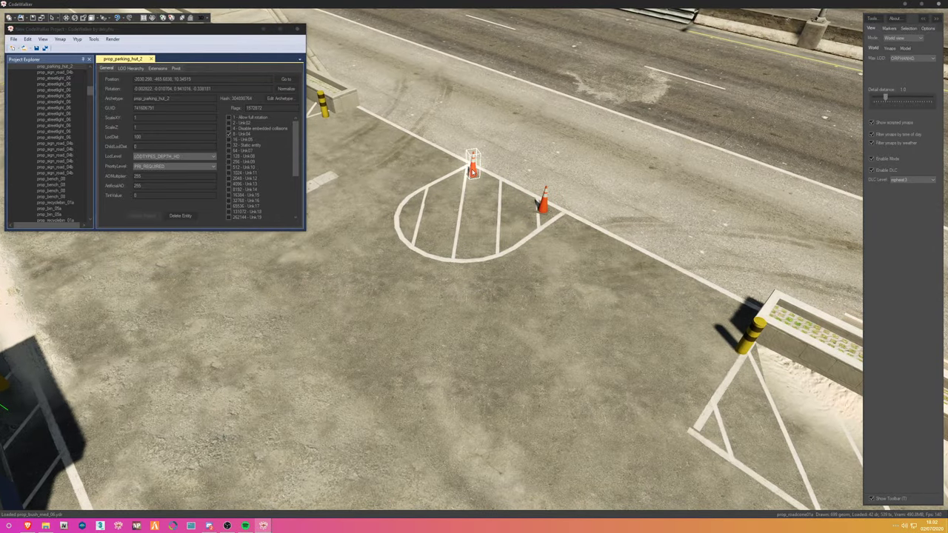
click(473, 169)
click(180, 215)
click(183, 218)
Step: Select the parking booth and compare the parking lot at maximum LOD settings LOD and ORPHANHD, ending on ORPHANHD
drag(356, 182, 490, 198)
right_click(412, 268)
click(912, 57)
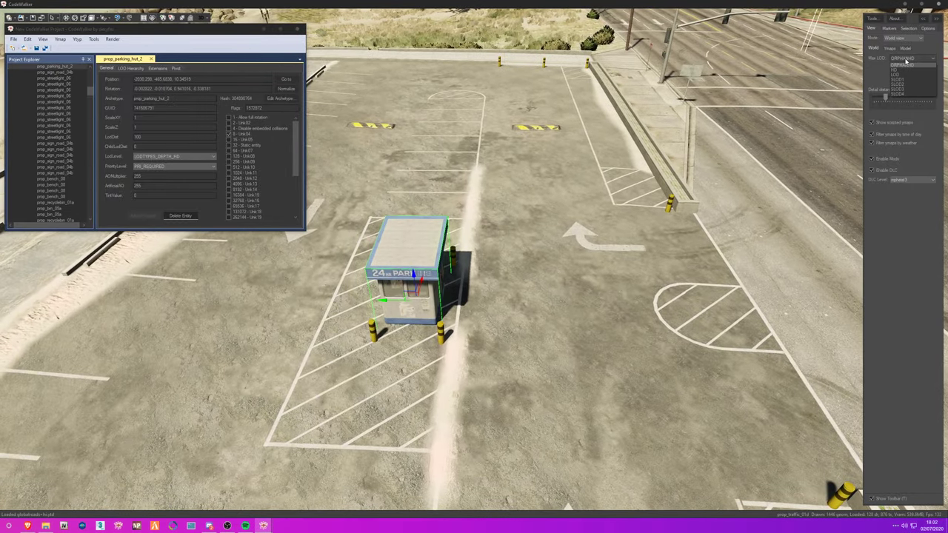
click(908, 79)
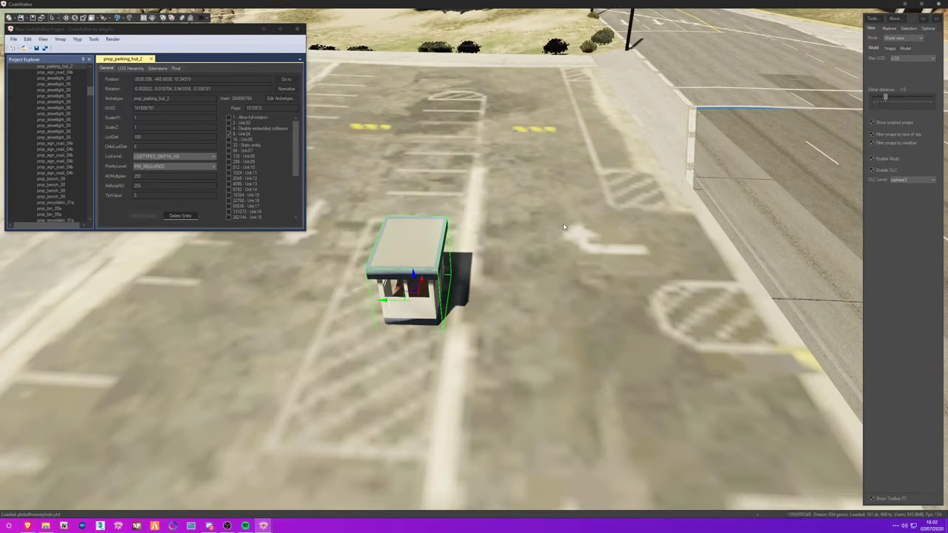
click(911, 58)
click(907, 90)
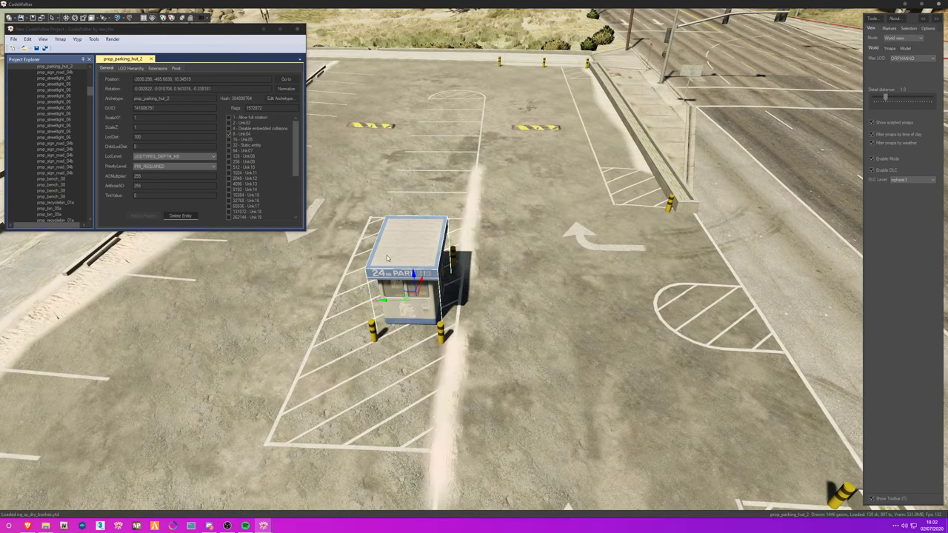
right_click(415, 257)
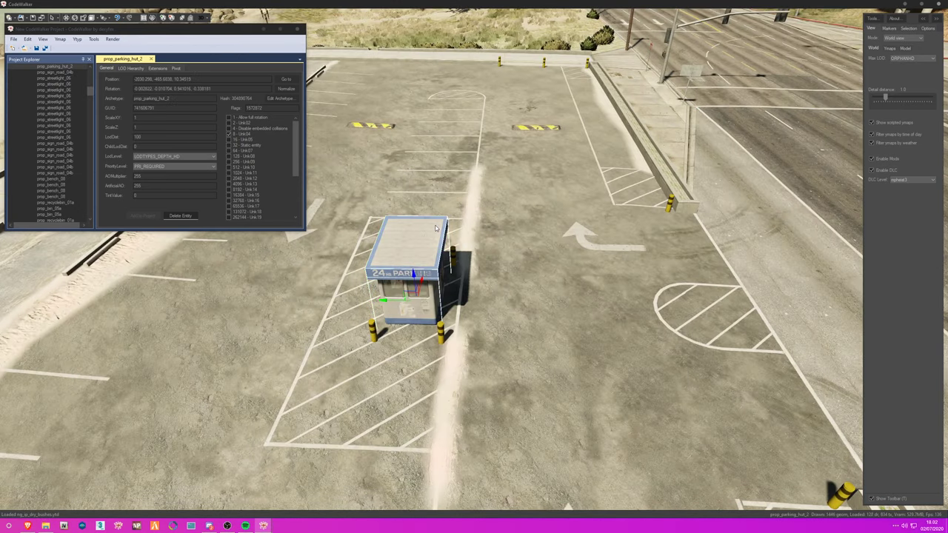